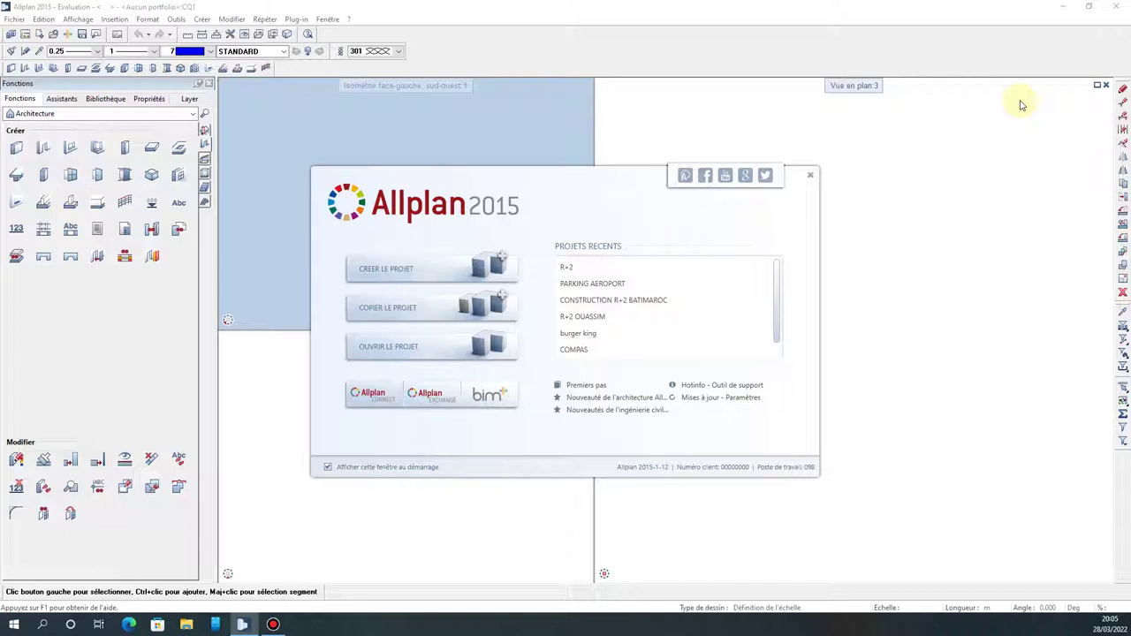
- Open the recent project R+2
{"action": "mouse_move", "coordinate": [571, 270]}
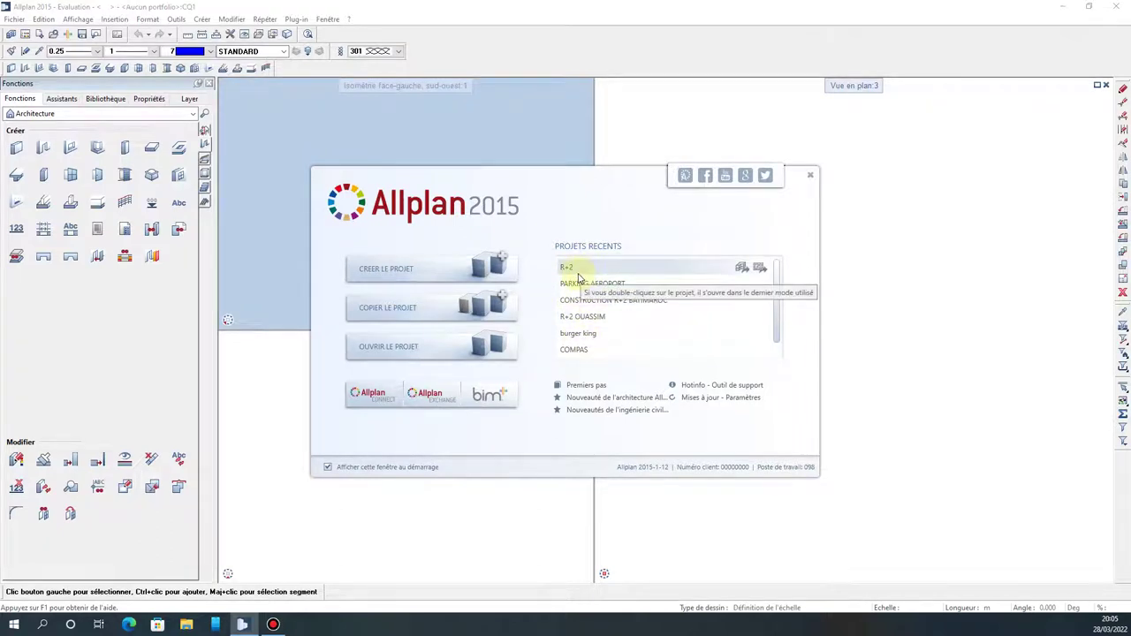
{"action": "left_click", "coordinate": [273, 624]}
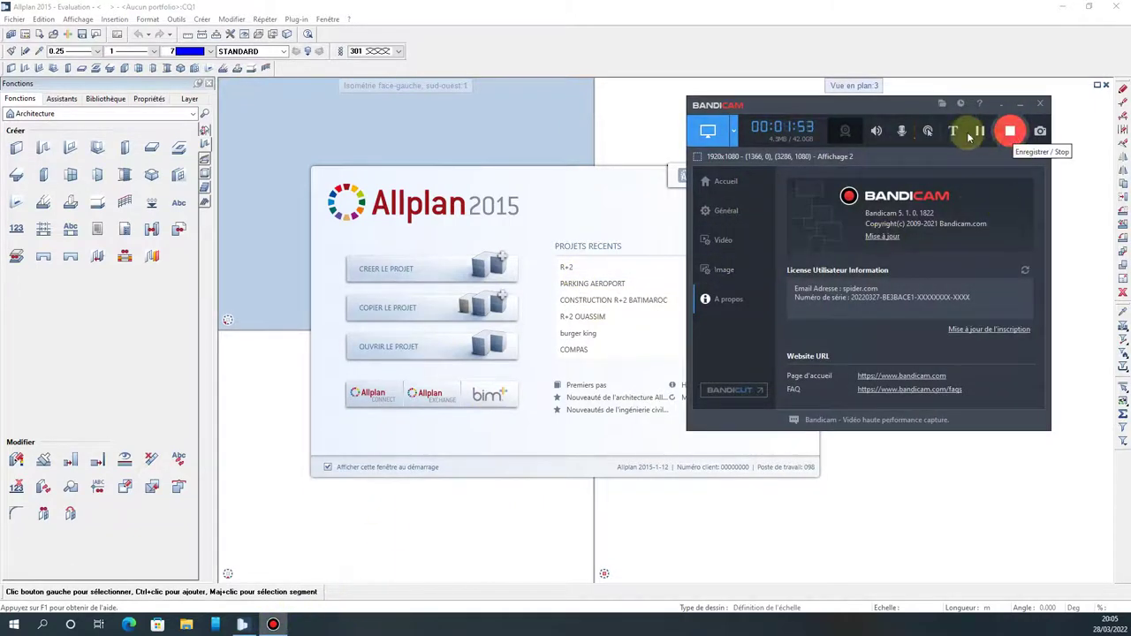
{"action": "left_click", "coordinate": [1022, 104]}
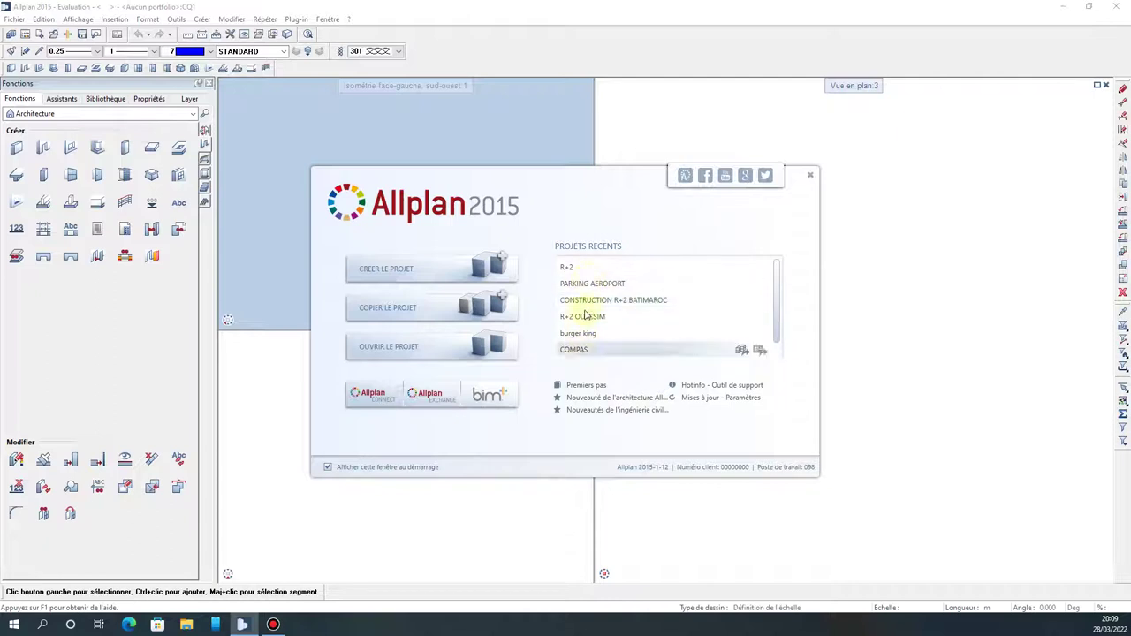
{"action": "double_click", "coordinate": [577, 270]}
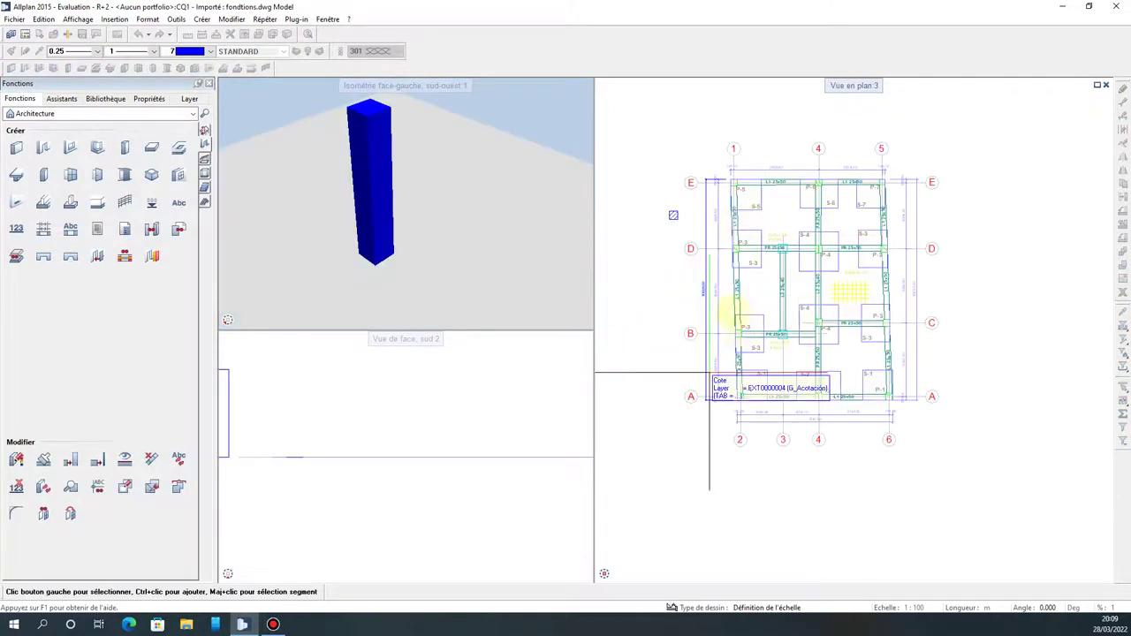
- Delete the isolated column standing beside the imported foundation plan
{"action": "scroll", "coordinate": [659, 219], "scroll_direction": "up", "scroll_amount": 3}
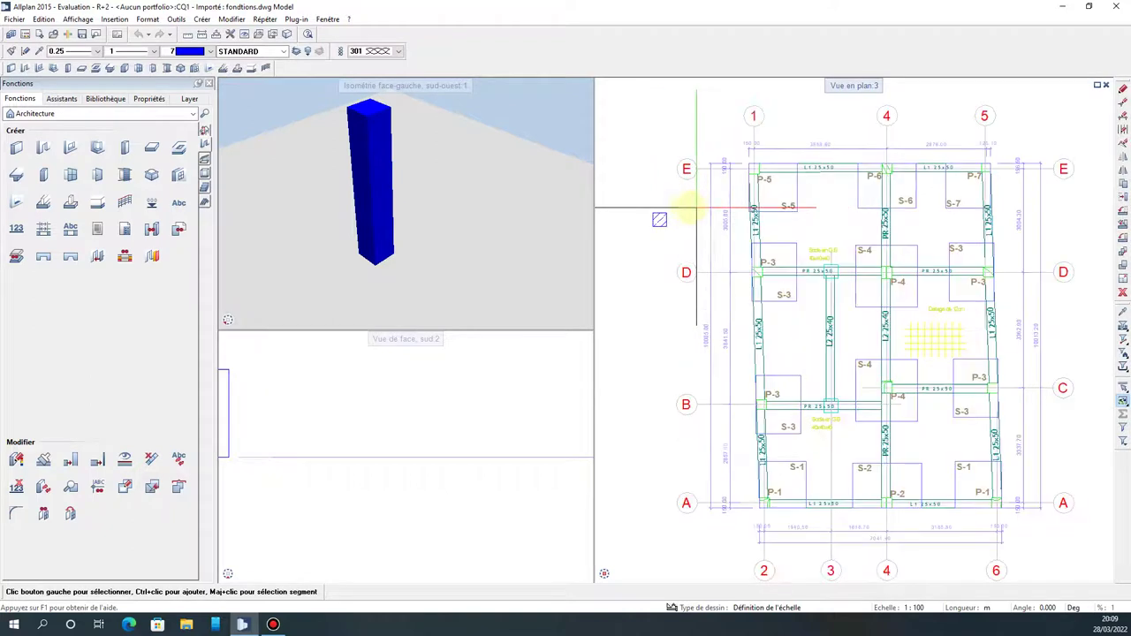
{"action": "left_click", "coordinate": [631, 253]}
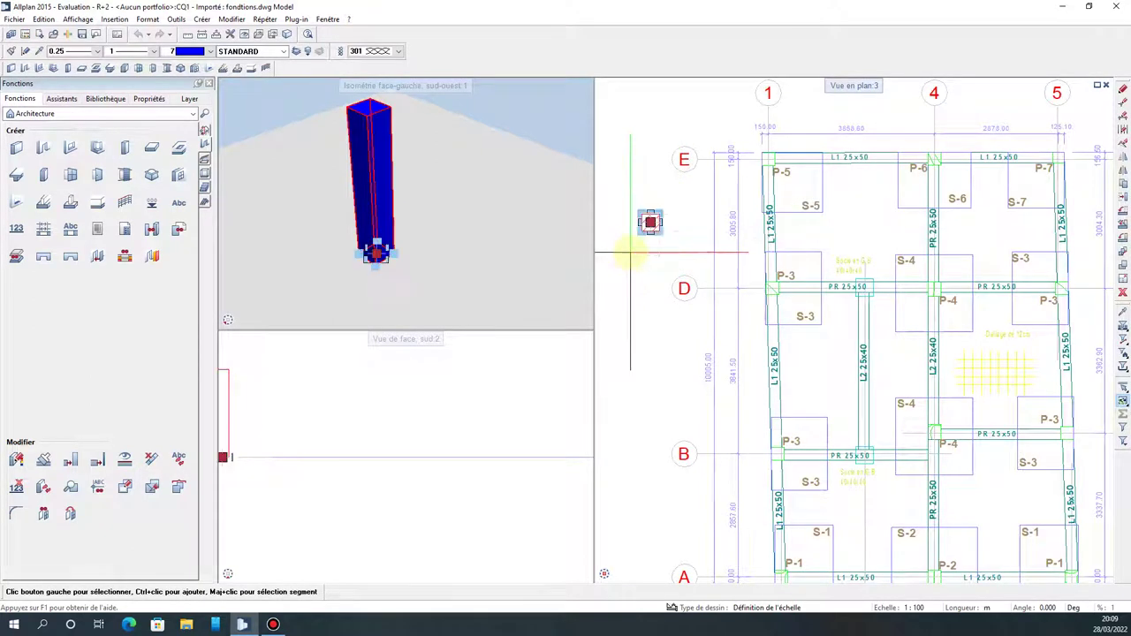
{"action": "key", "text": "Delete"}
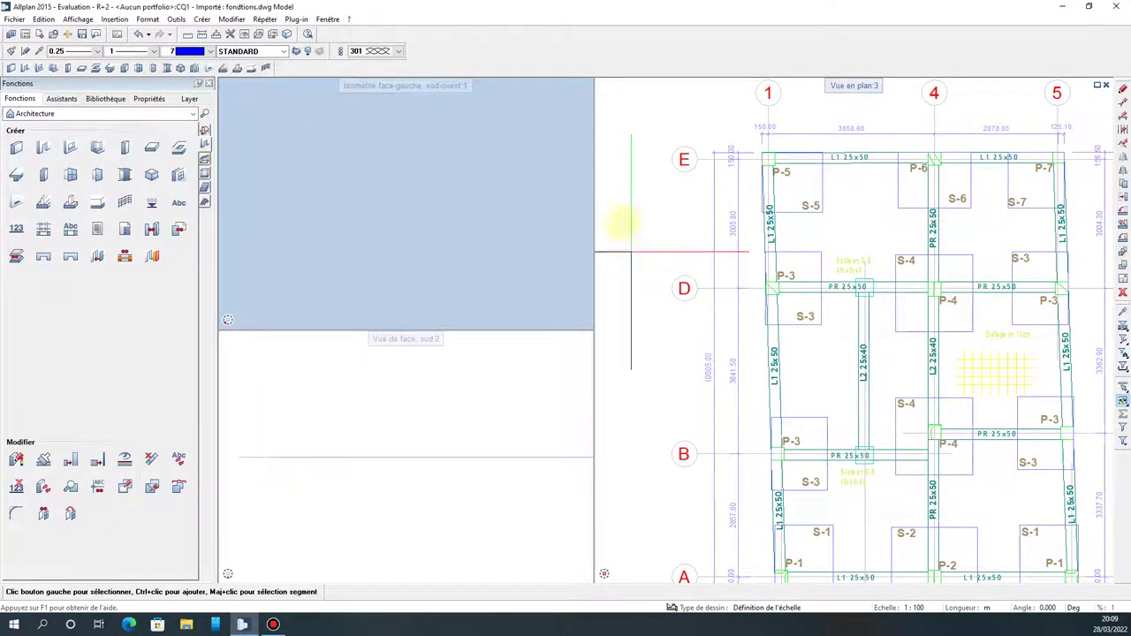
{"action": "scroll", "coordinate": [833, 172], "scroll_direction": "down", "scroll_amount": 3}
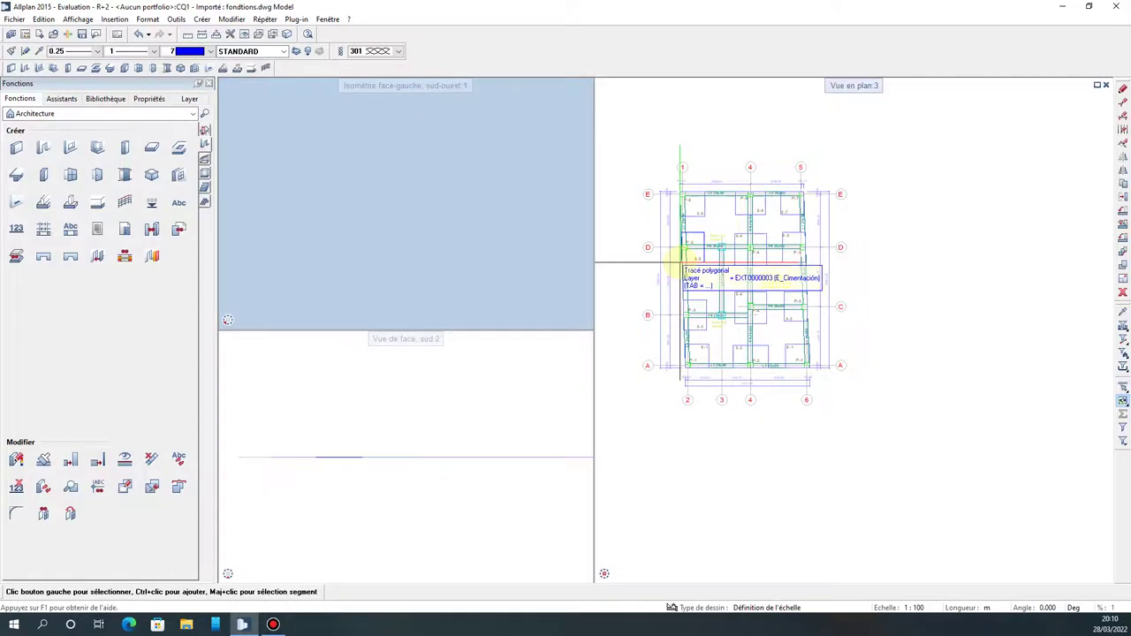
{"action": "scroll", "coordinate": [677, 253], "scroll_direction": "up", "scroll_amount": 1}
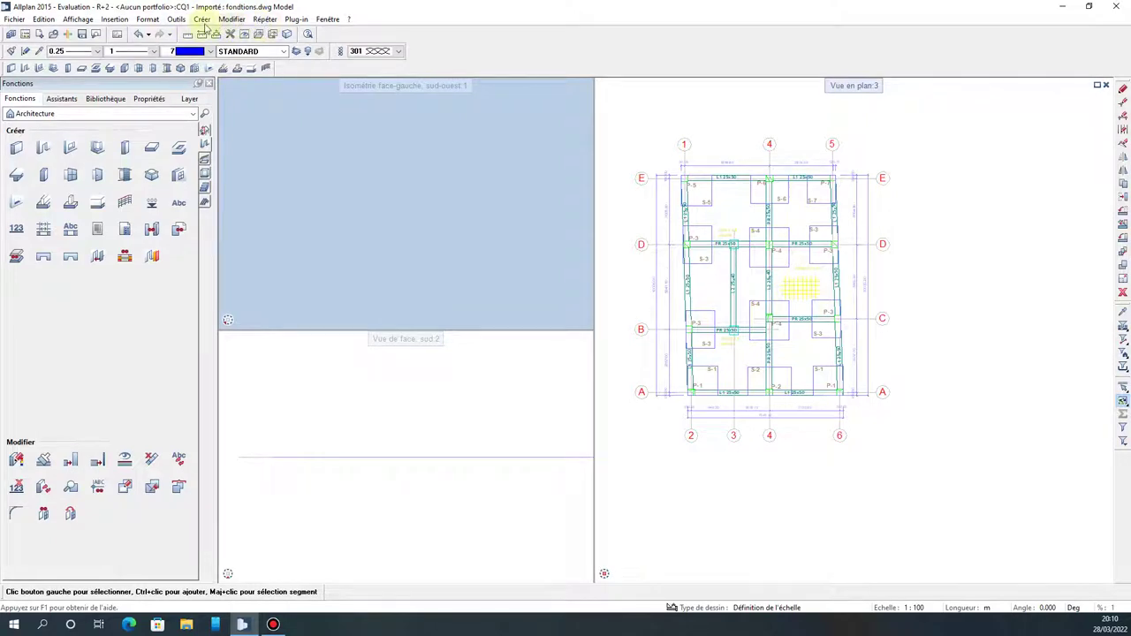
{"action": "left_click", "coordinate": [176, 19]}
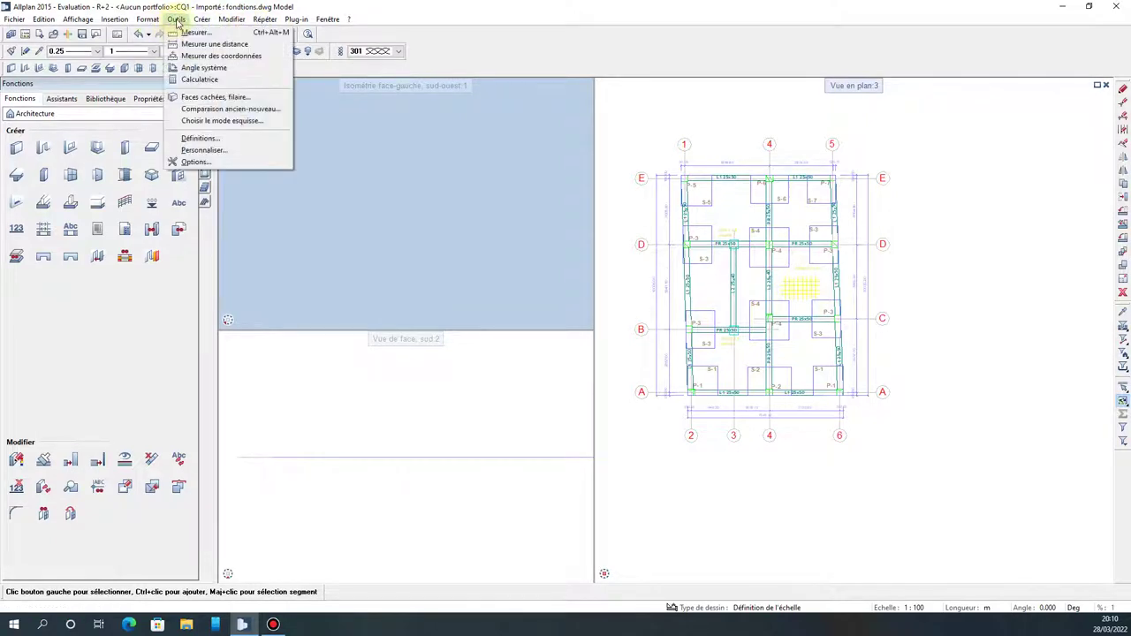
{"action": "left_click", "coordinate": [215, 151]}
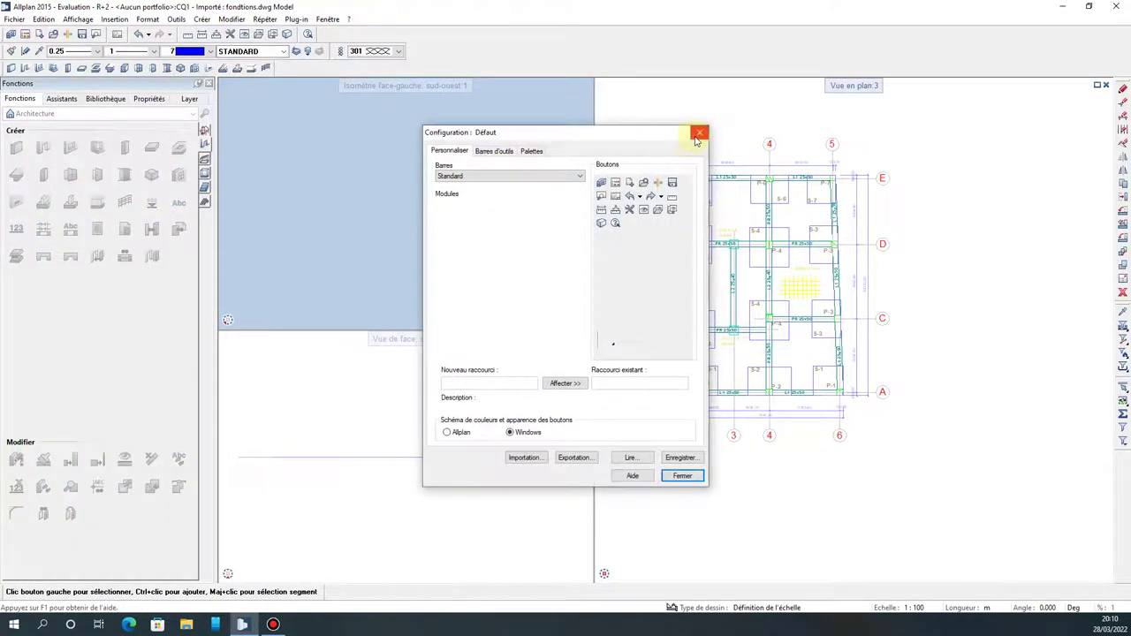
{"action": "left_click", "coordinate": [699, 133]}
- In the interface customization, switch the colour scheme and button appearance to Allplan and back to Windows
{"action": "left_click", "coordinate": [177, 19]}
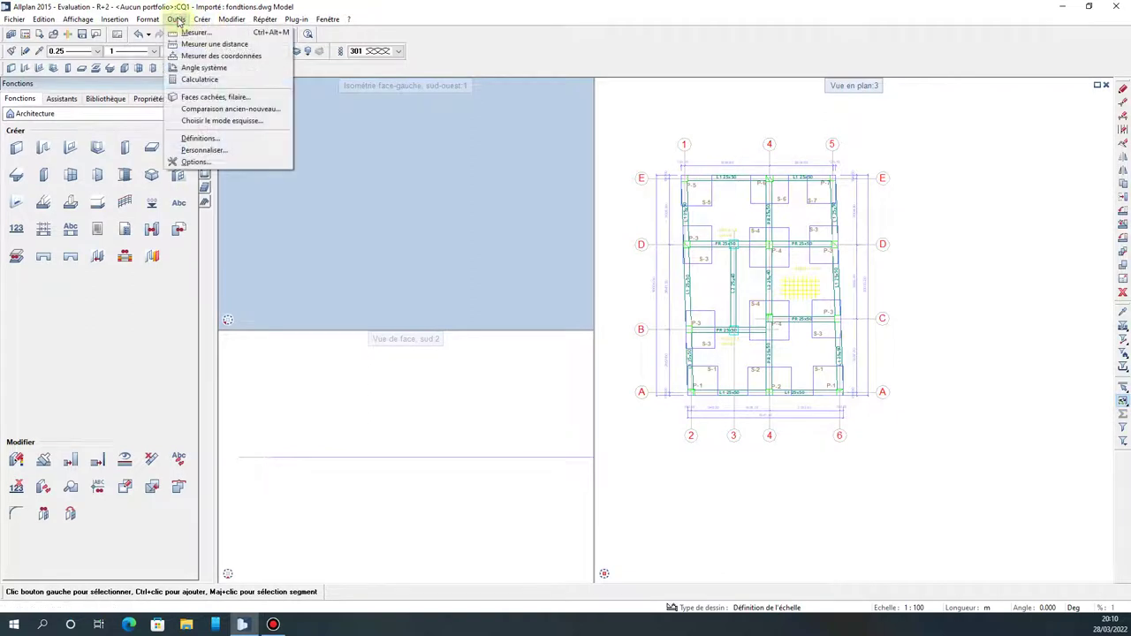
{"action": "left_click", "coordinate": [206, 152]}
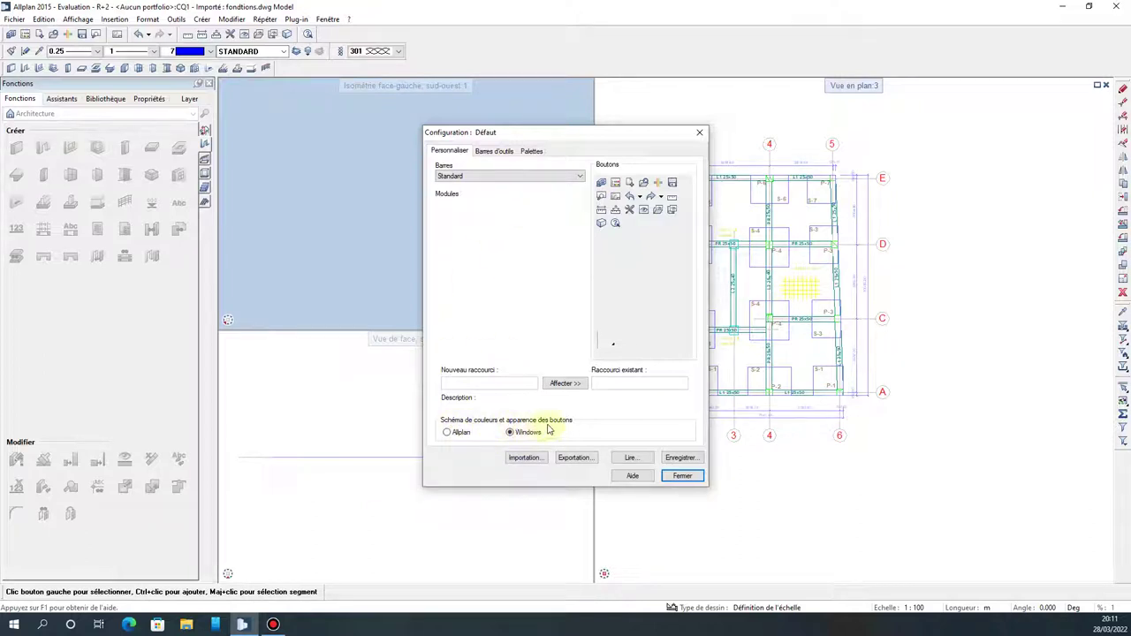
{"action": "left_click", "coordinate": [448, 433]}
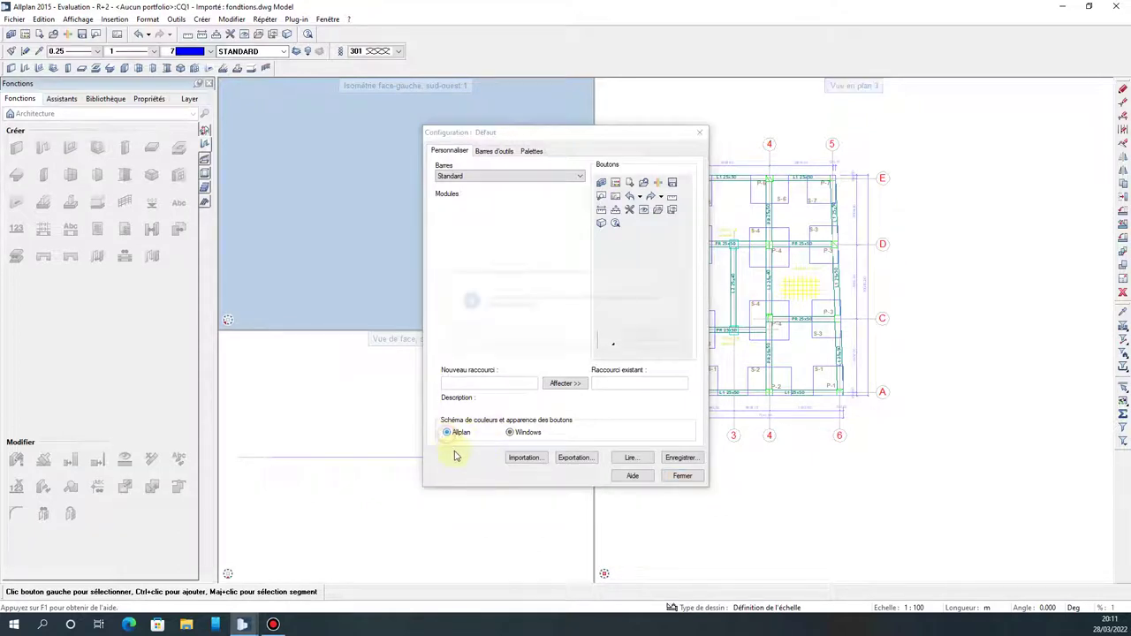
{"action": "left_click", "coordinate": [667, 336]}
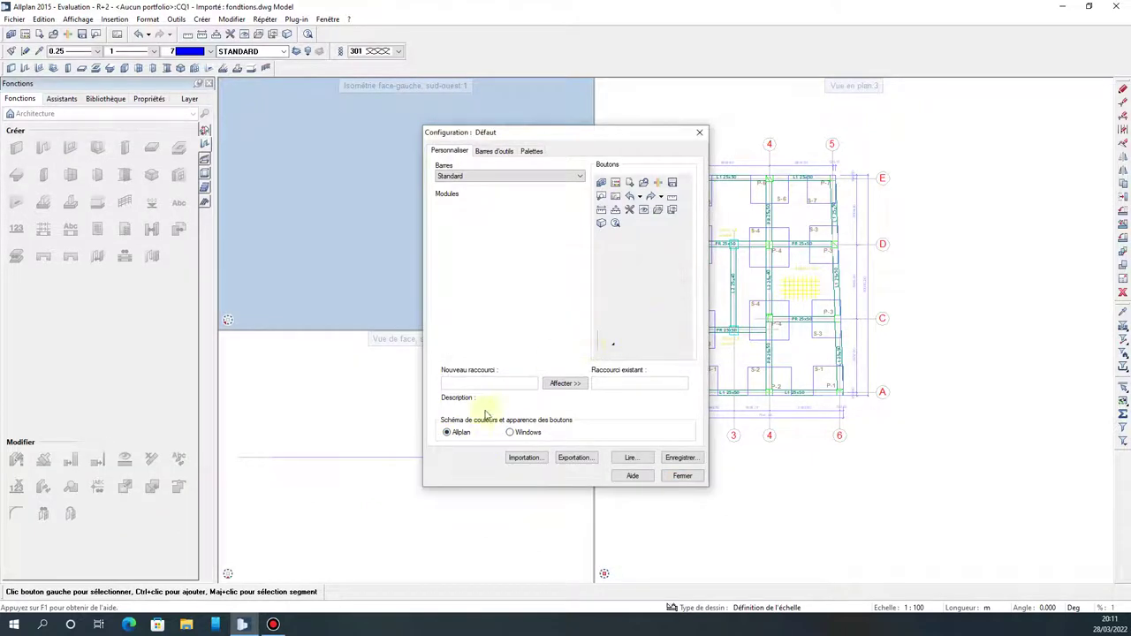
{"action": "left_click", "coordinate": [511, 434]}
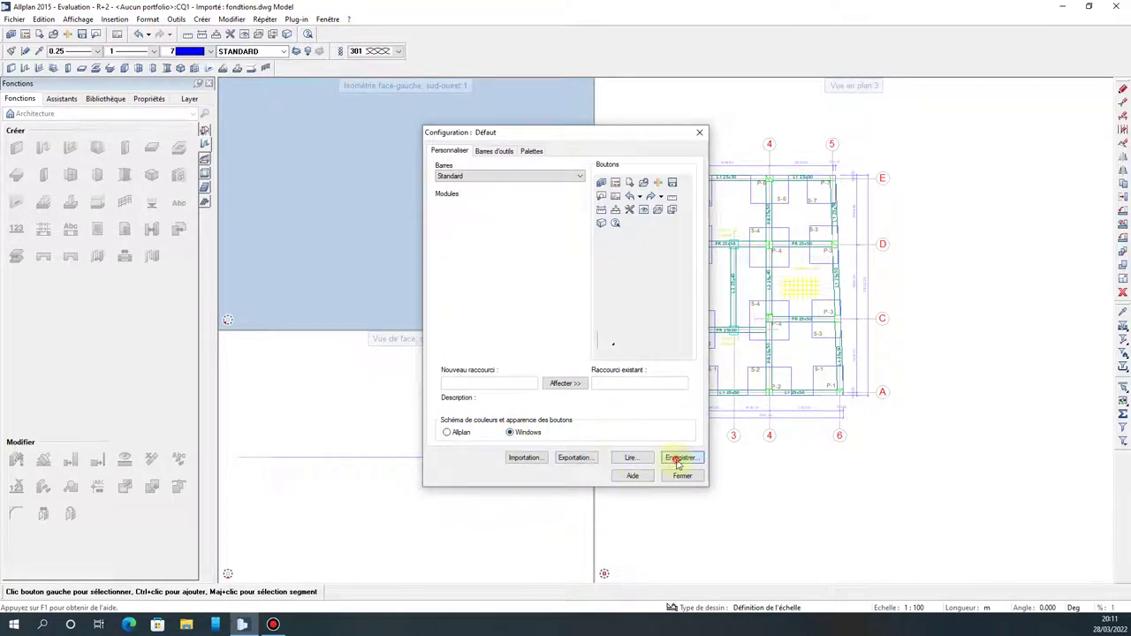
- Save the interface configuration under the existing name [Défaut], overwriting it, and close the customization settings
{"action": "left_click", "coordinate": [679, 458]}
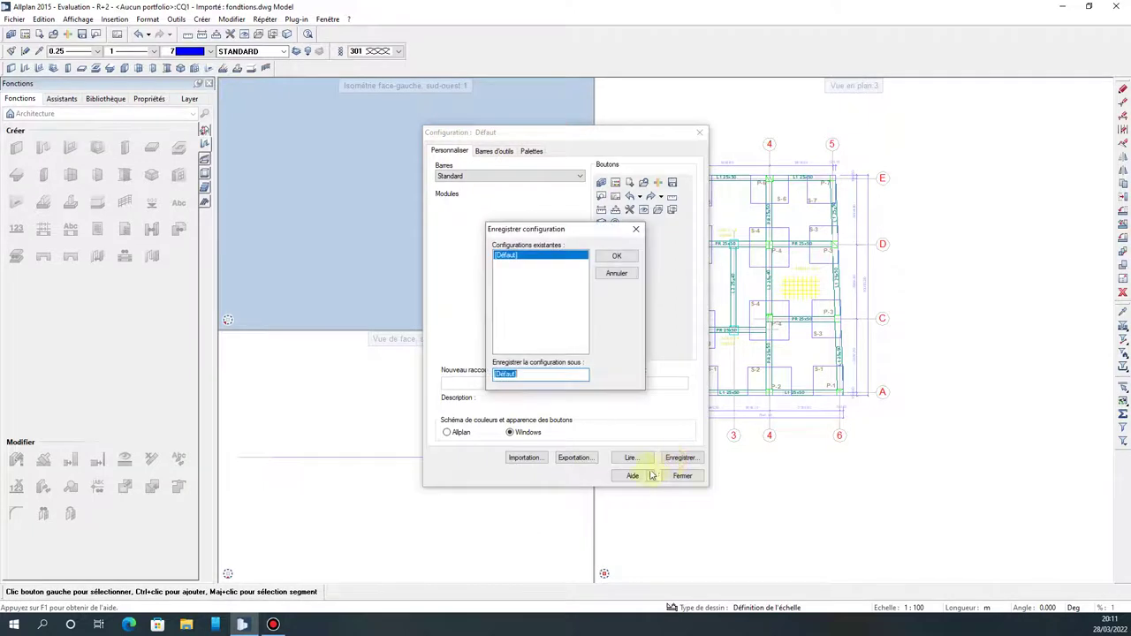
{"action": "left_click", "coordinate": [618, 258]}
{"action": "left_click", "coordinate": [597, 337]}
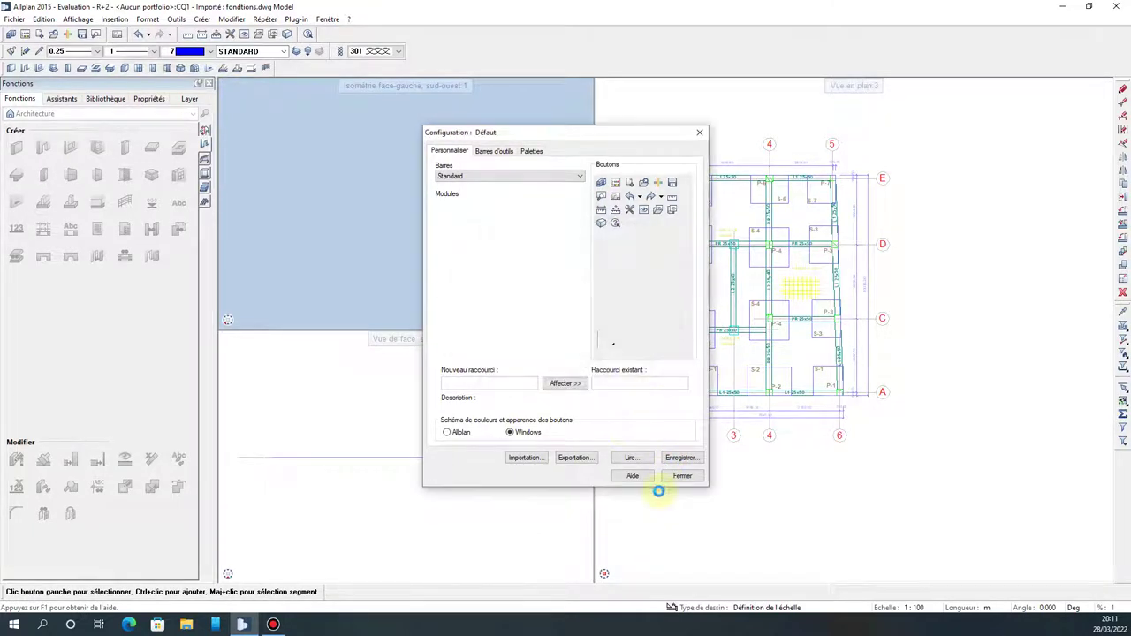
{"action": "left_click", "coordinate": [683, 475]}
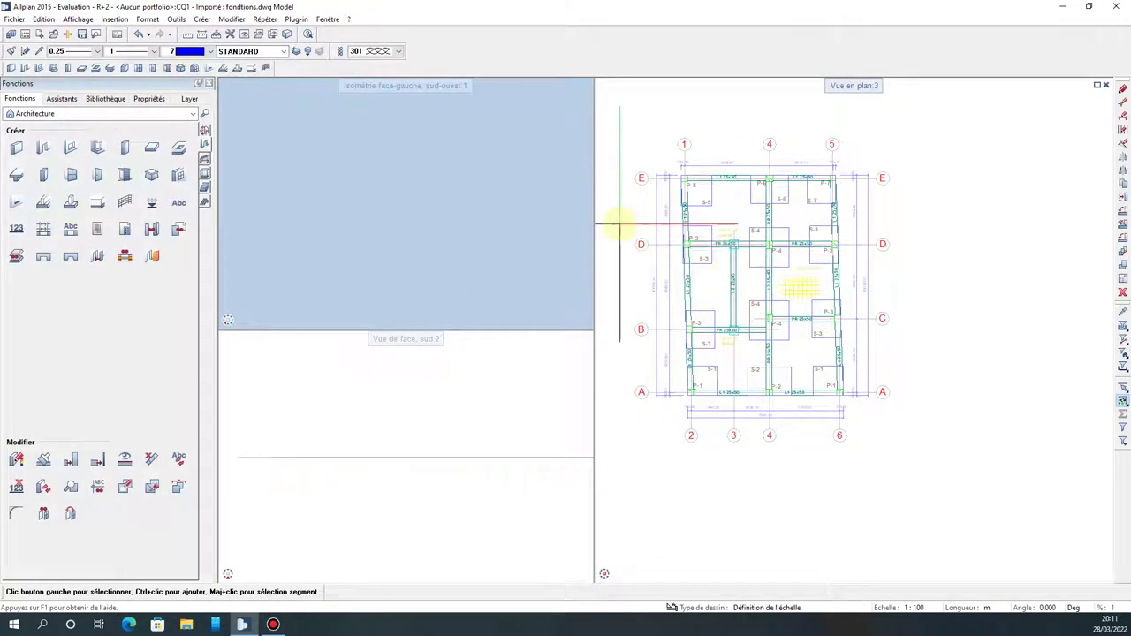
- Open the project's building structure and delete the contents of drawing file 1, the imported fondtions.dwg model
{"action": "scroll", "coordinate": [706, 245], "scroll_direction": "down", "scroll_amount": 2}
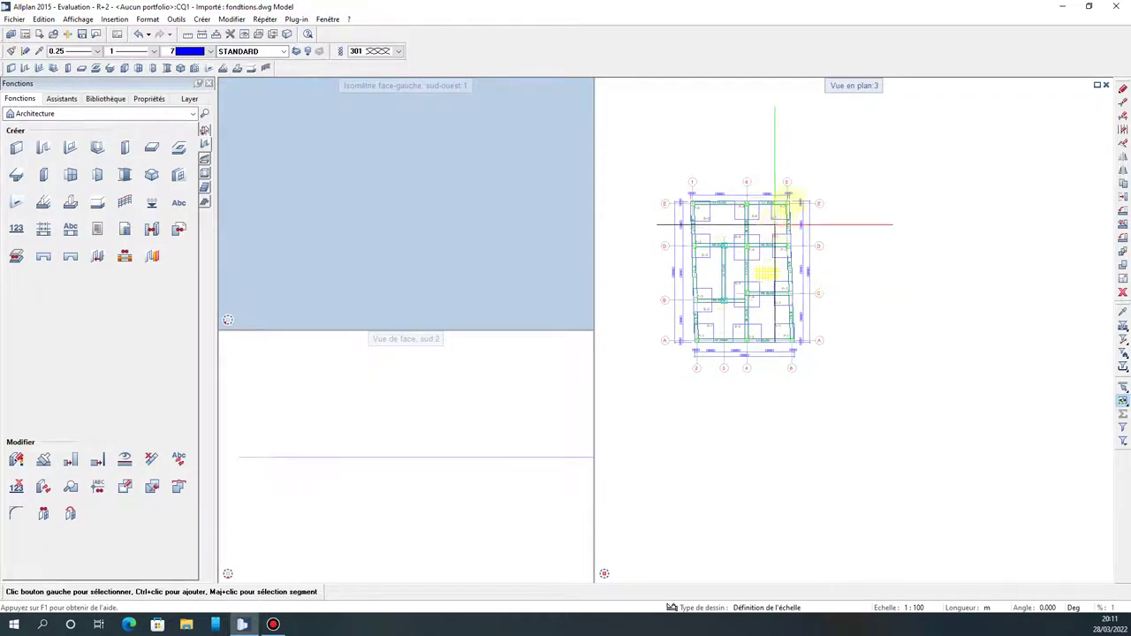
{"action": "key", "text": "Escape"}
{"action": "right_click", "coordinate": [758, 222]}
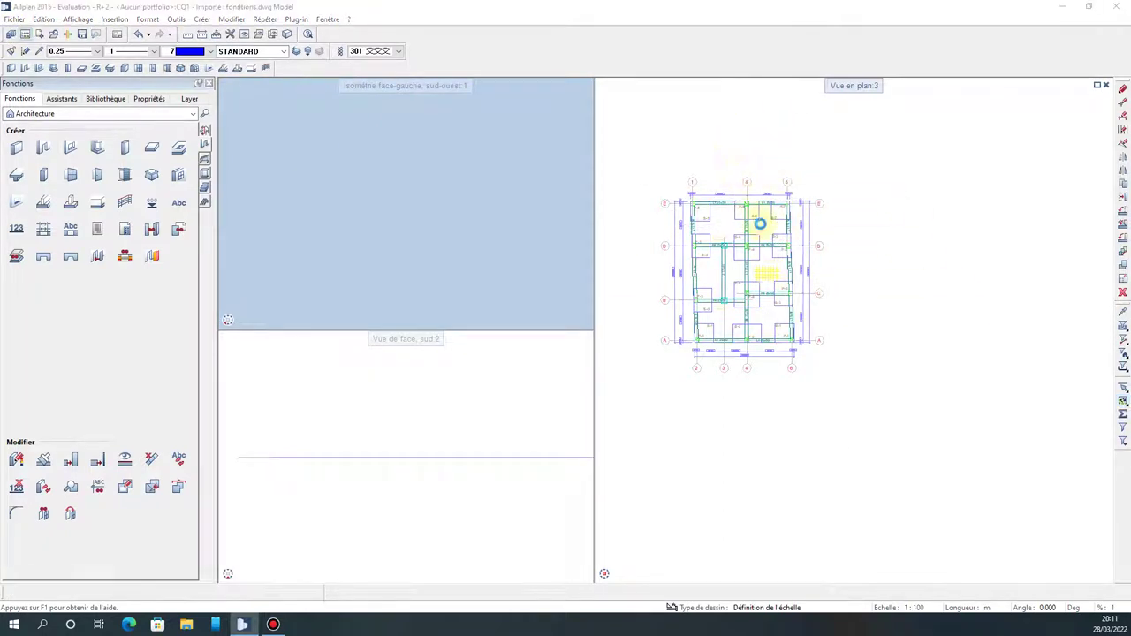
{"action": "left_click", "coordinate": [208, 104]}
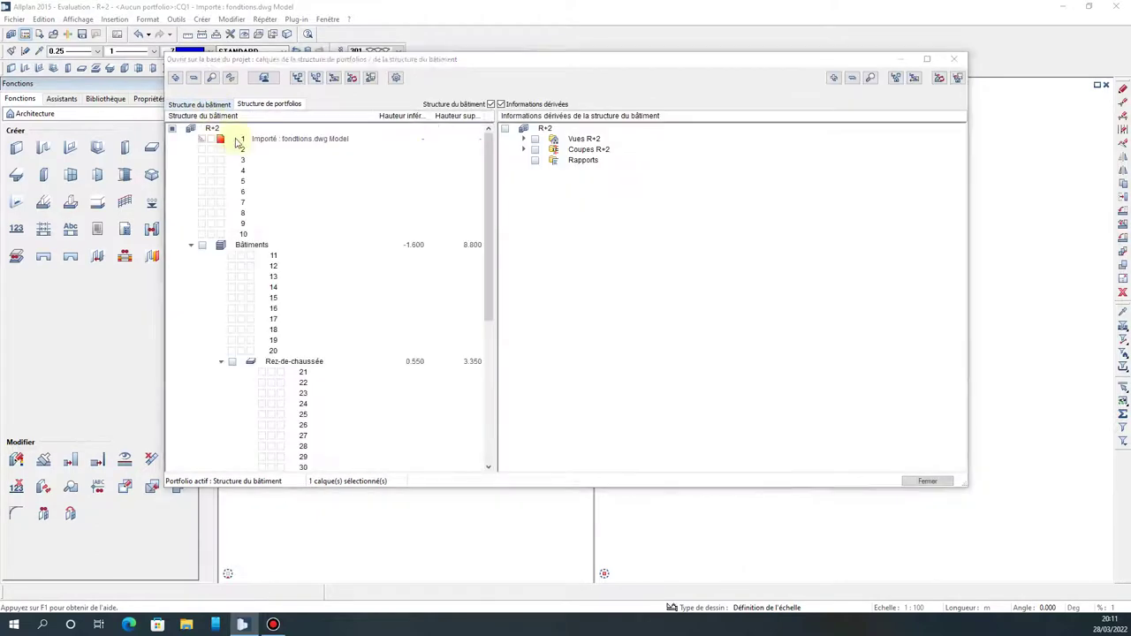
{"action": "right_click", "coordinate": [290, 139]}
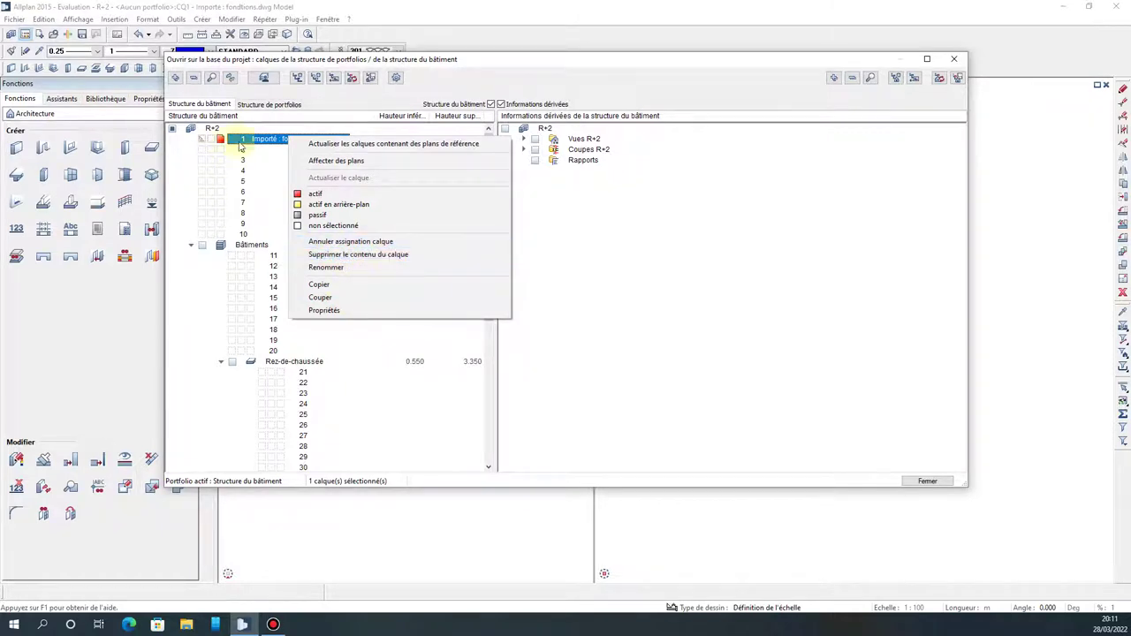
{"action": "left_click", "coordinate": [331, 255]}
{"action": "left_click", "coordinate": [542, 302]}
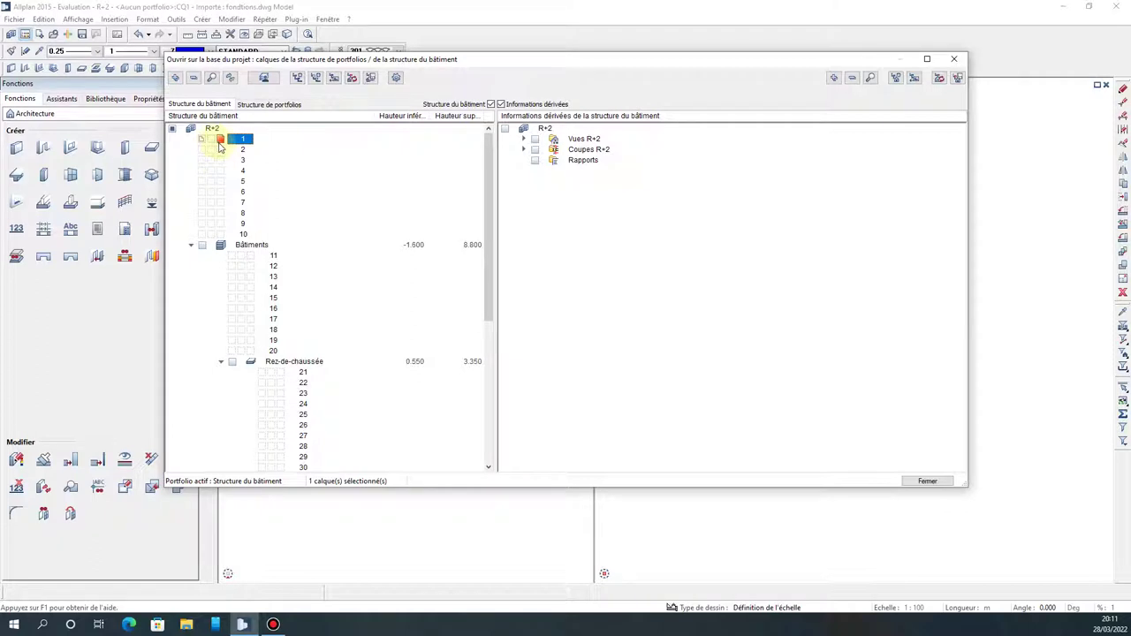
- Try different statuses on drawing files 1, 2 and 11, and return to drawing file 1 as the only active one
{"action": "left_click", "coordinate": [204, 140]}
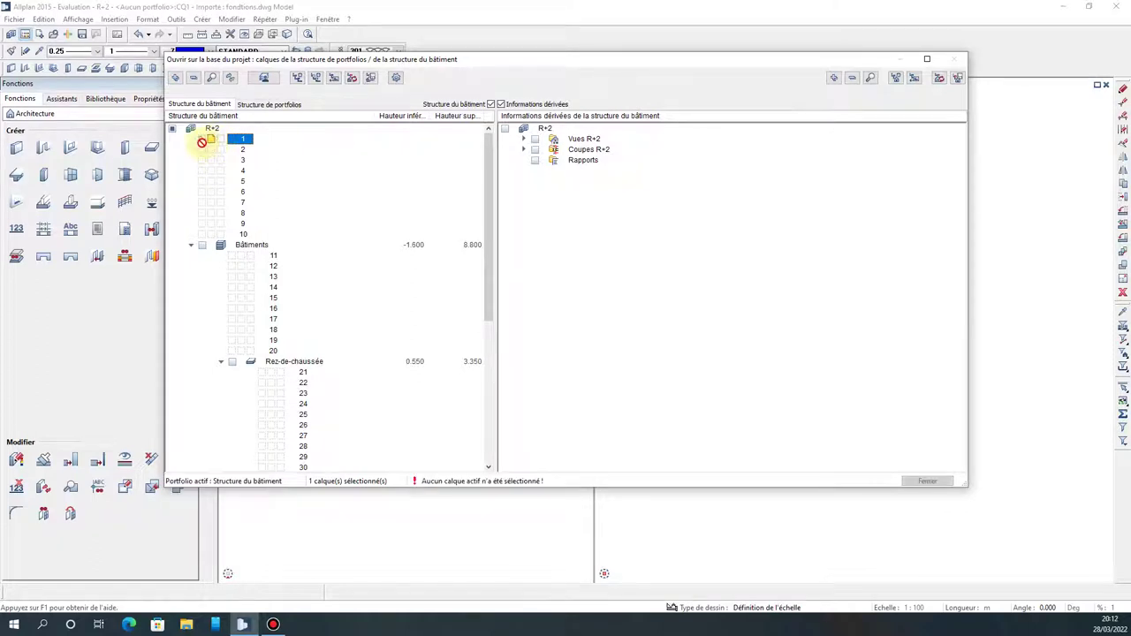
{"action": "left_click", "coordinate": [221, 139]}
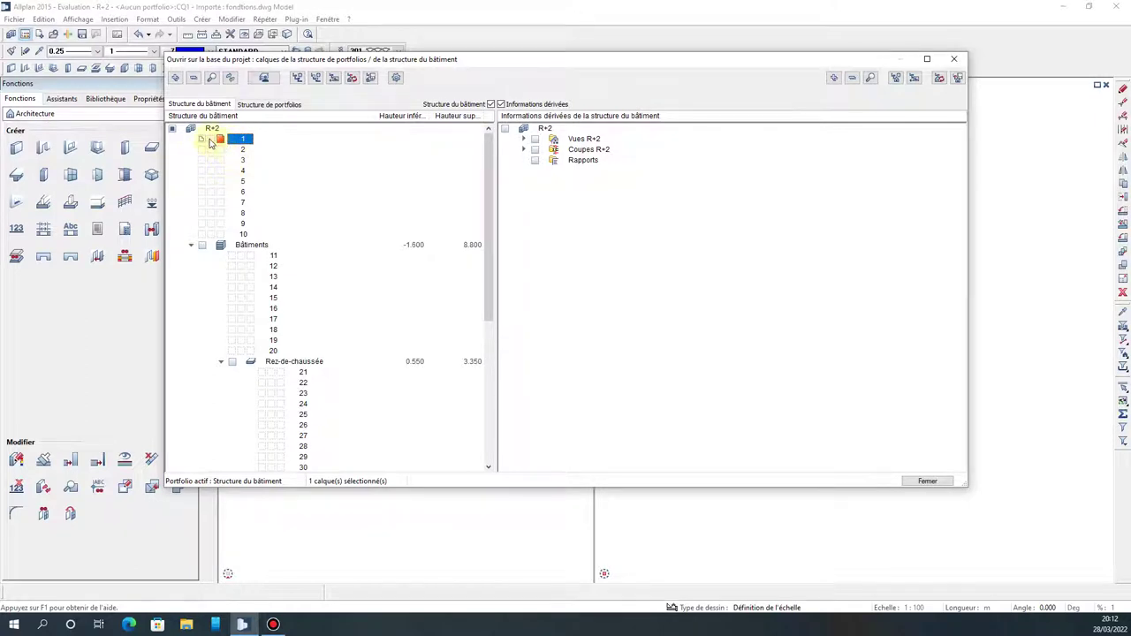
{"action": "left_click", "coordinate": [221, 150]}
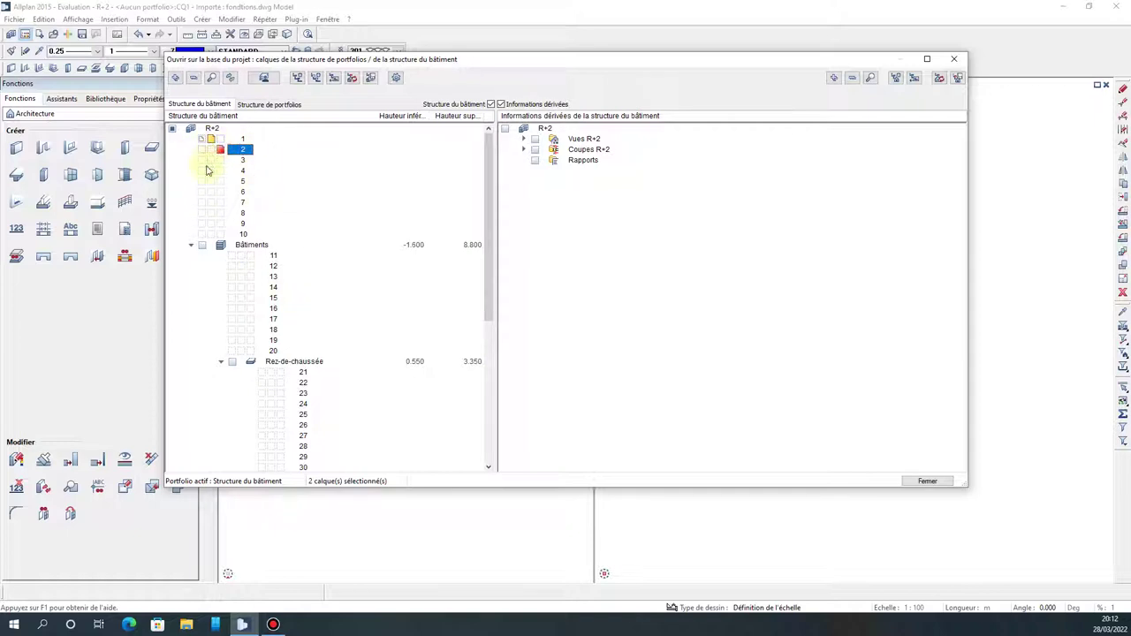
{"action": "left_click", "coordinate": [227, 255]}
{"action": "left_click", "coordinate": [204, 142]}
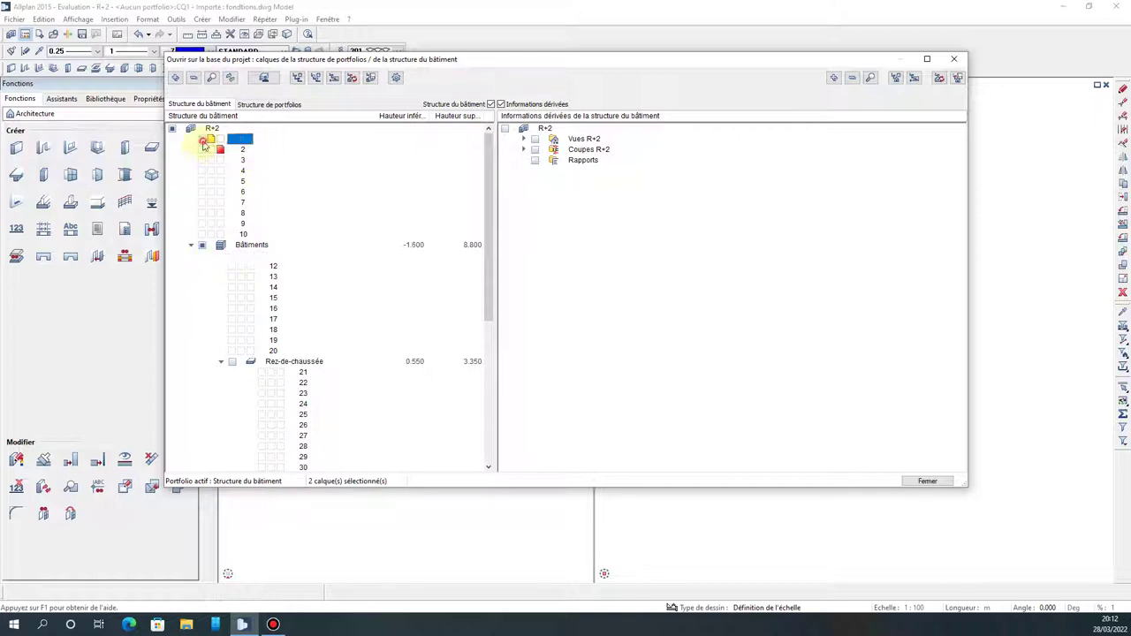
{"action": "left_click_drag", "start_coordinate": [204, 144], "coordinate": [198, 142]}
{"action": "left_click", "coordinate": [219, 150]}
{"action": "left_click", "coordinate": [210, 152]}
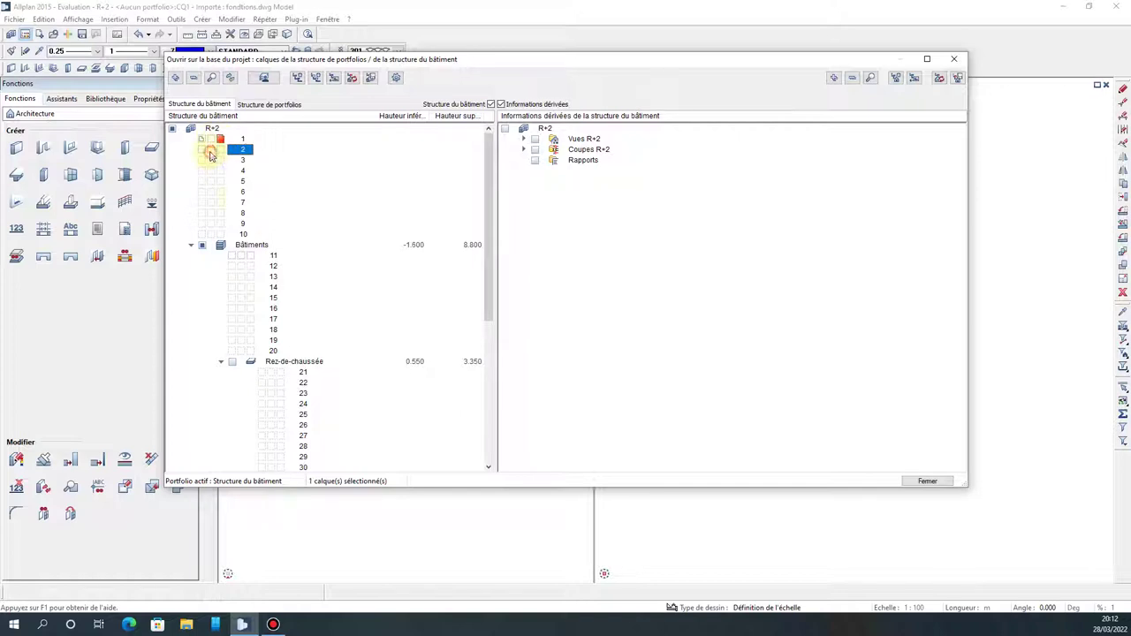
- Close the building structure, start an AutoCAD data import of fondtions.dwg from the desktop, and open its import settings
{"action": "left_click", "coordinate": [953, 60]}
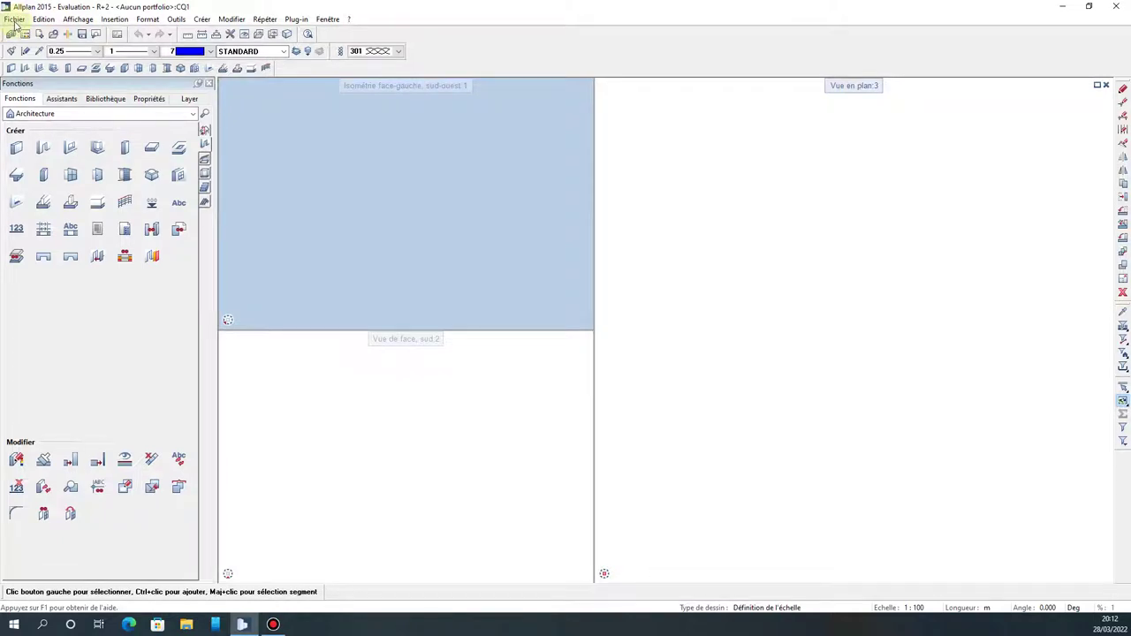
{"action": "left_click", "coordinate": [15, 21]}
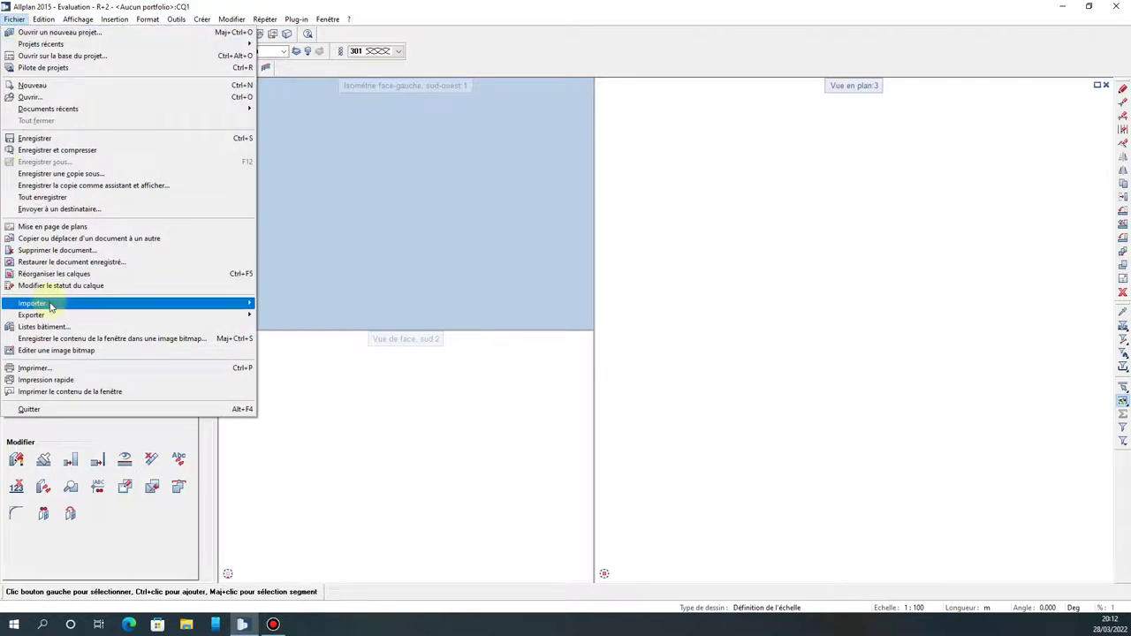
{"action": "mouse_move", "coordinate": [50, 306]}
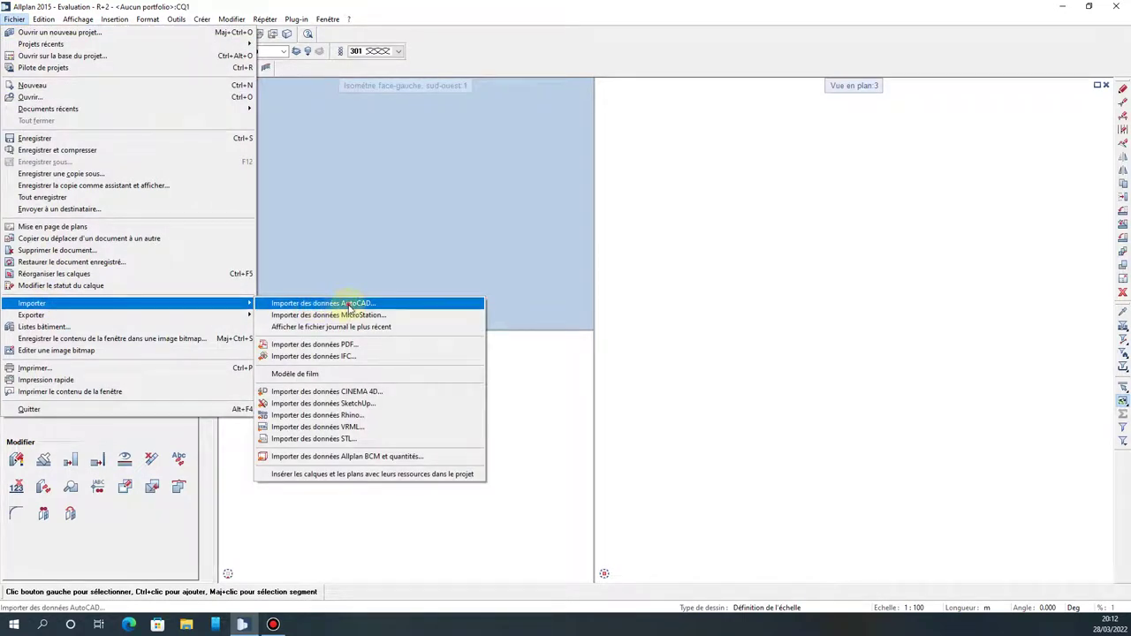
{"action": "left_click", "coordinate": [351, 304]}
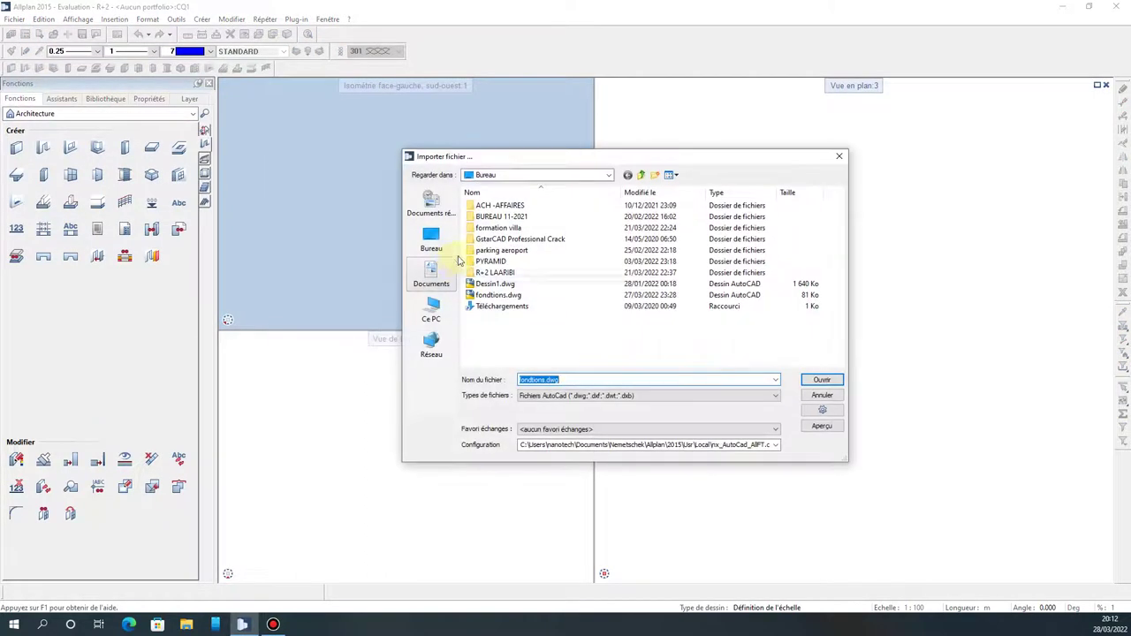
{"action": "left_click", "coordinate": [486, 297]}
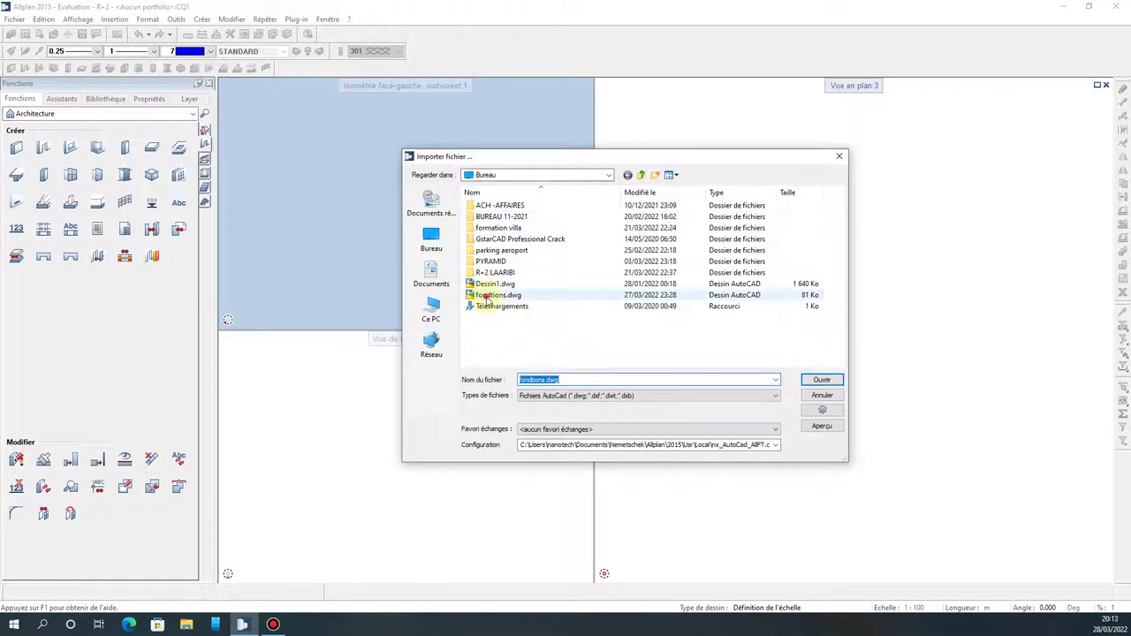
{"action": "left_click", "coordinate": [486, 299]}
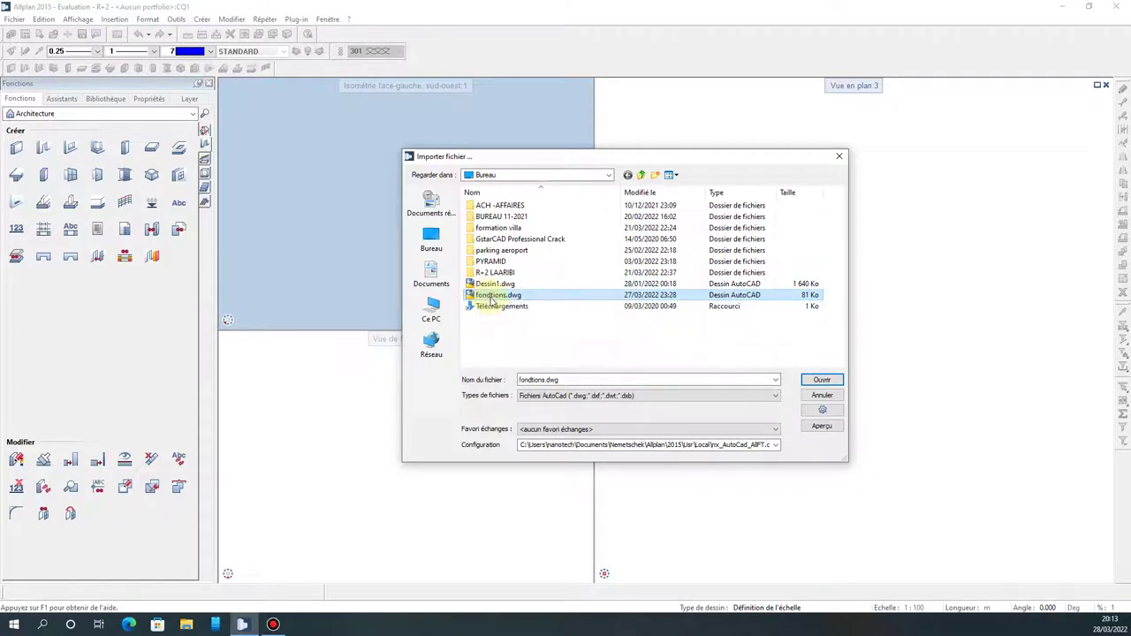
{"action": "left_click", "coordinate": [818, 411]}
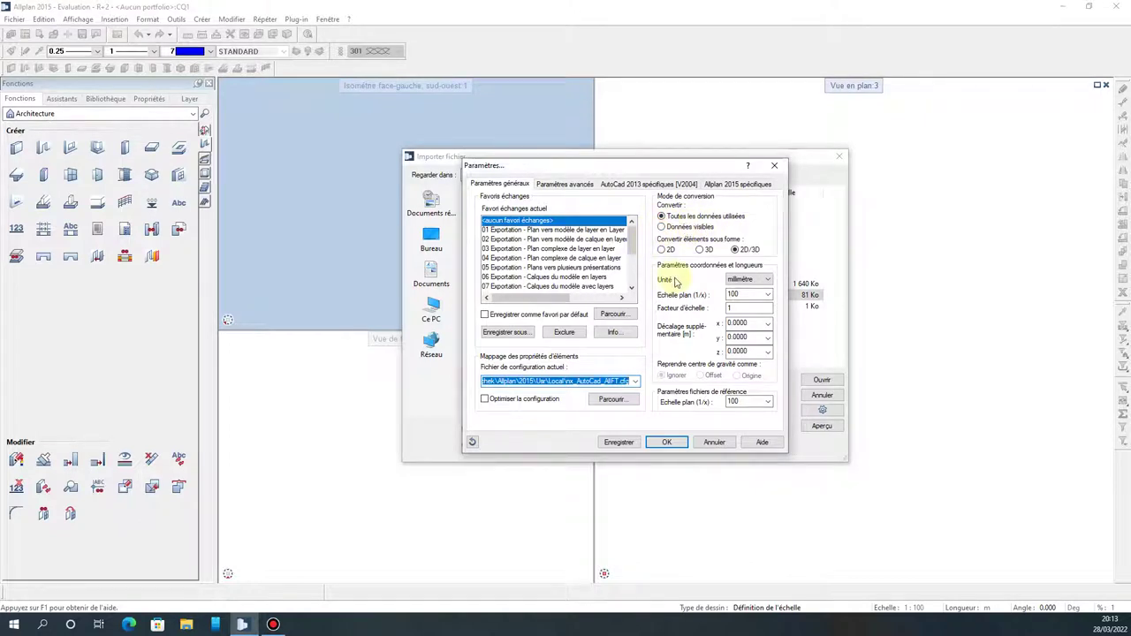
- Try the visible-data, 2D and 3D conversion options, and return to converting all used data as 2D/3D elements
{"action": "left_click", "coordinate": [669, 228]}
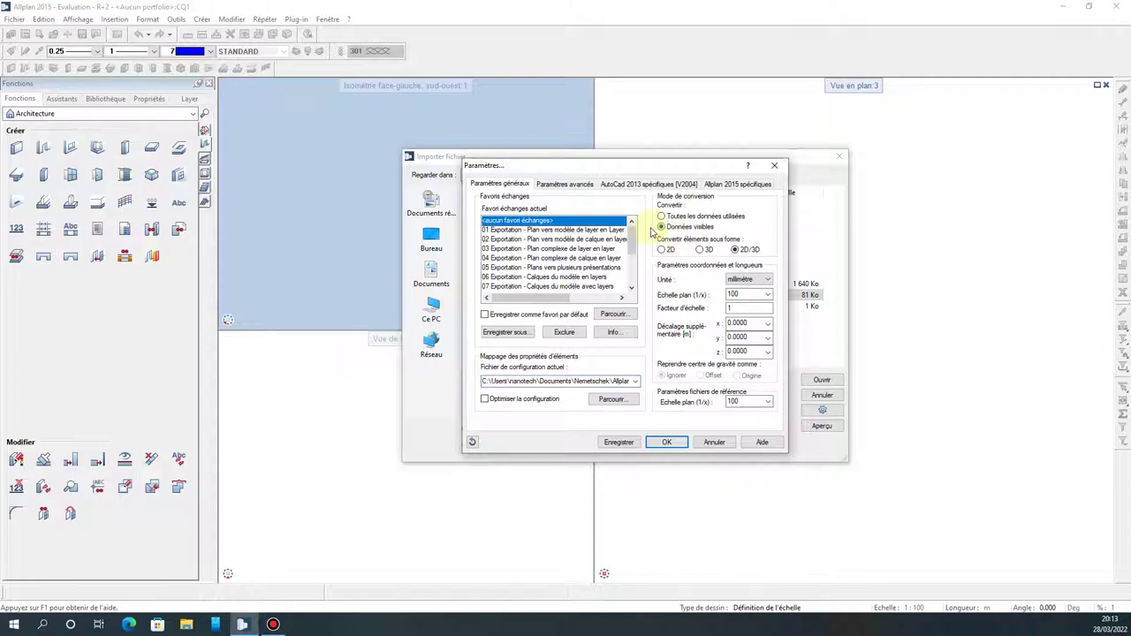
{"action": "left_click", "coordinate": [663, 216]}
{"action": "left_click", "coordinate": [668, 251]}
{"action": "left_click", "coordinate": [700, 250]}
{"action": "left_click", "coordinate": [735, 250]}
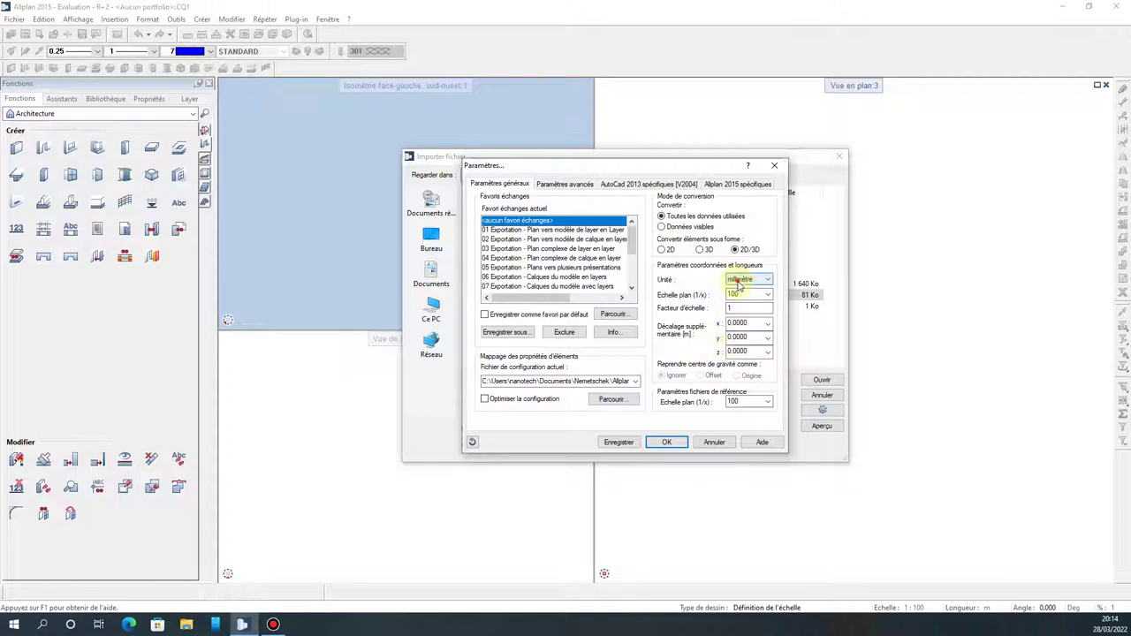
- Set the import unit to metre and import fondtions.dwg into drawing file 1
{"action": "left_click", "coordinate": [739, 281]}
{"action": "left_click", "coordinate": [736, 313]}
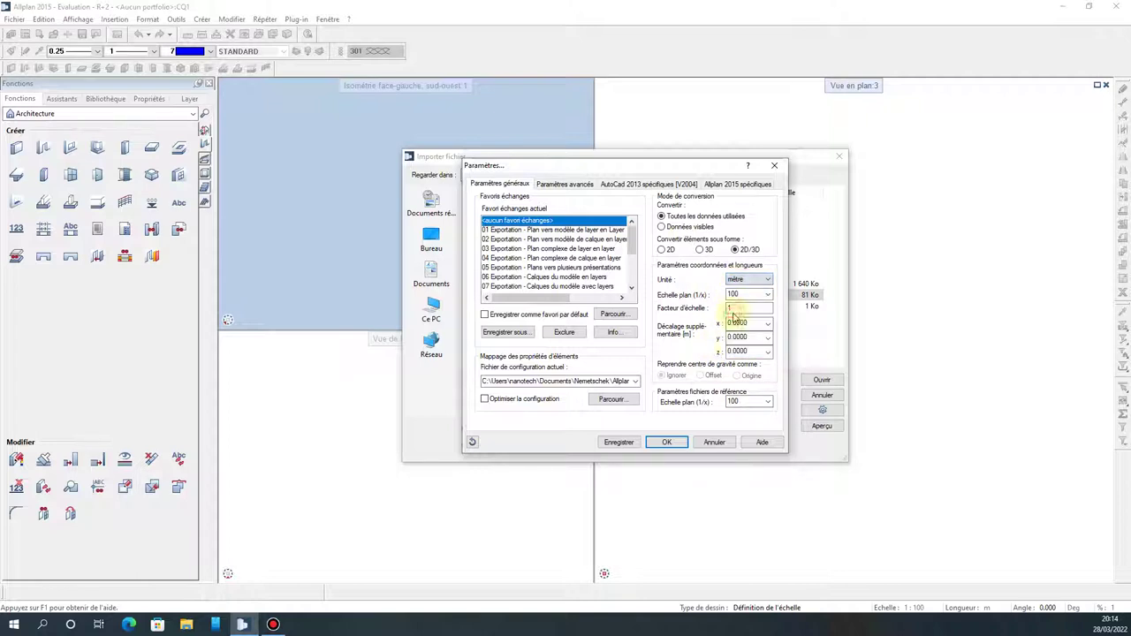
{"action": "left_click", "coordinate": [667, 442]}
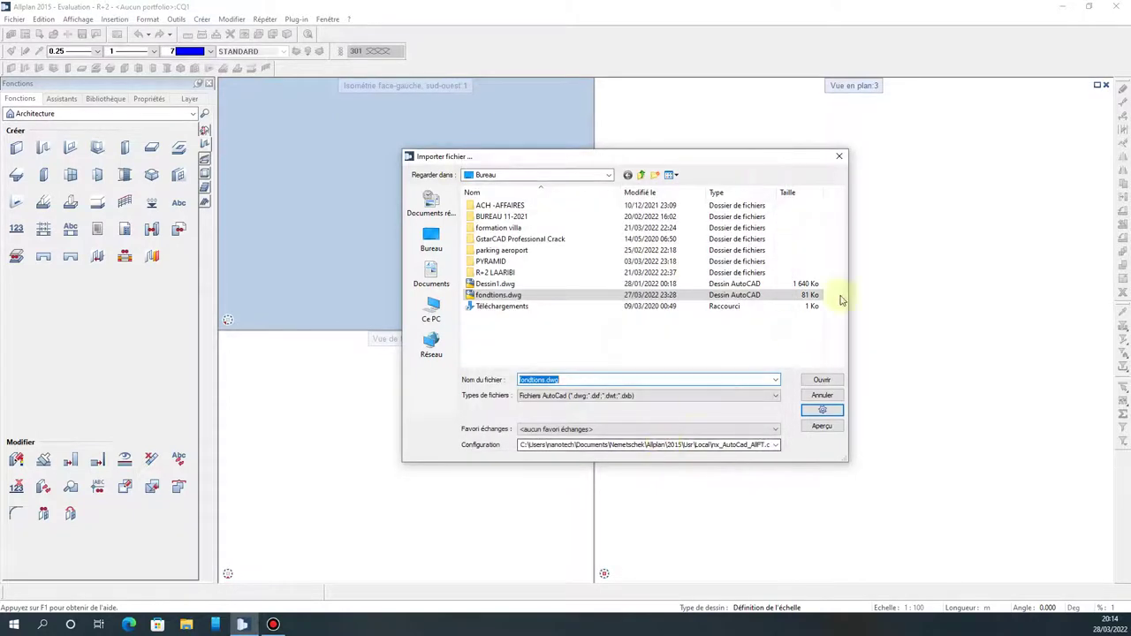
{"action": "left_click", "coordinate": [820, 381]}
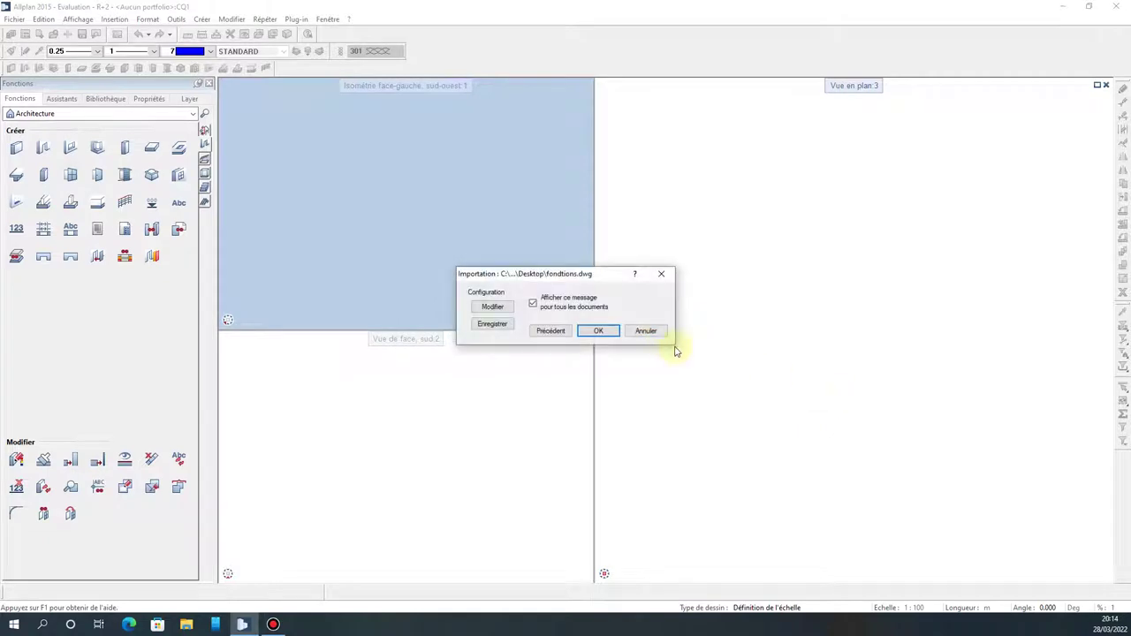
{"action": "left_click", "coordinate": [598, 331]}
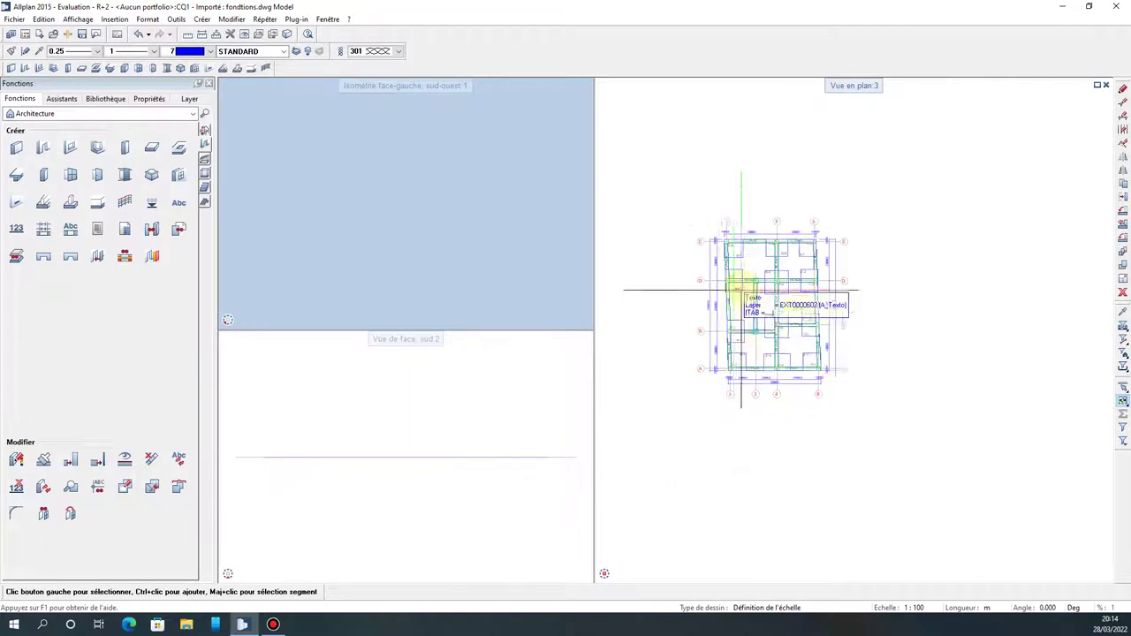
{"action": "scroll", "coordinate": [741, 290], "scroll_direction": "up", "scroll_amount": 5}
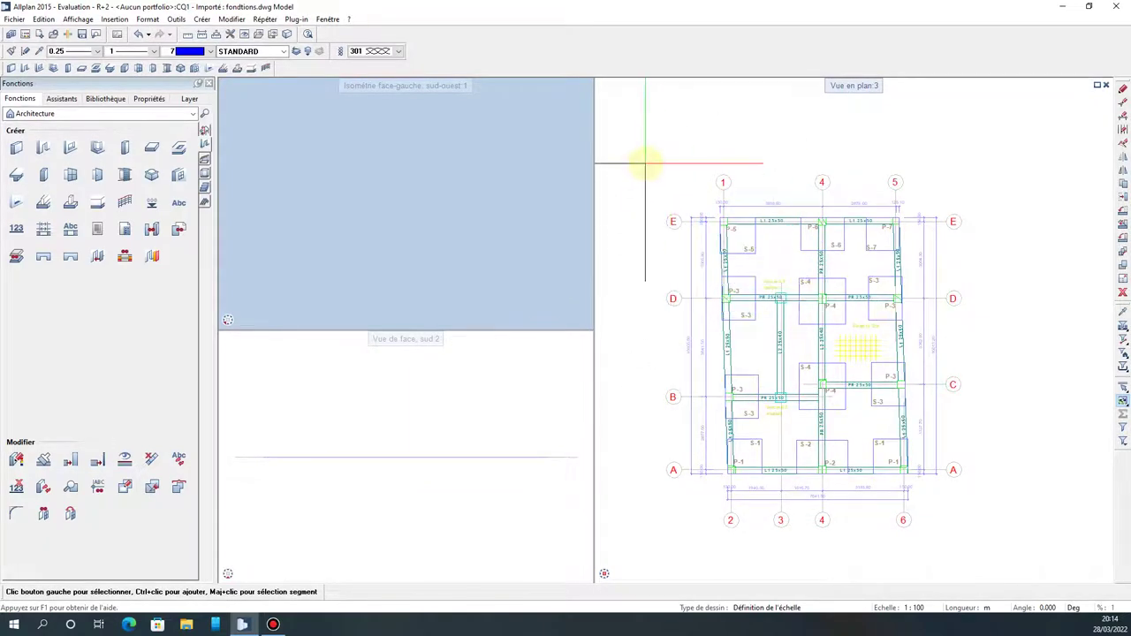
- In the project's building structure, set drawing file 1 with the imported foundation plan to passive reference status
{"action": "key", "text": "ctrl+o"}
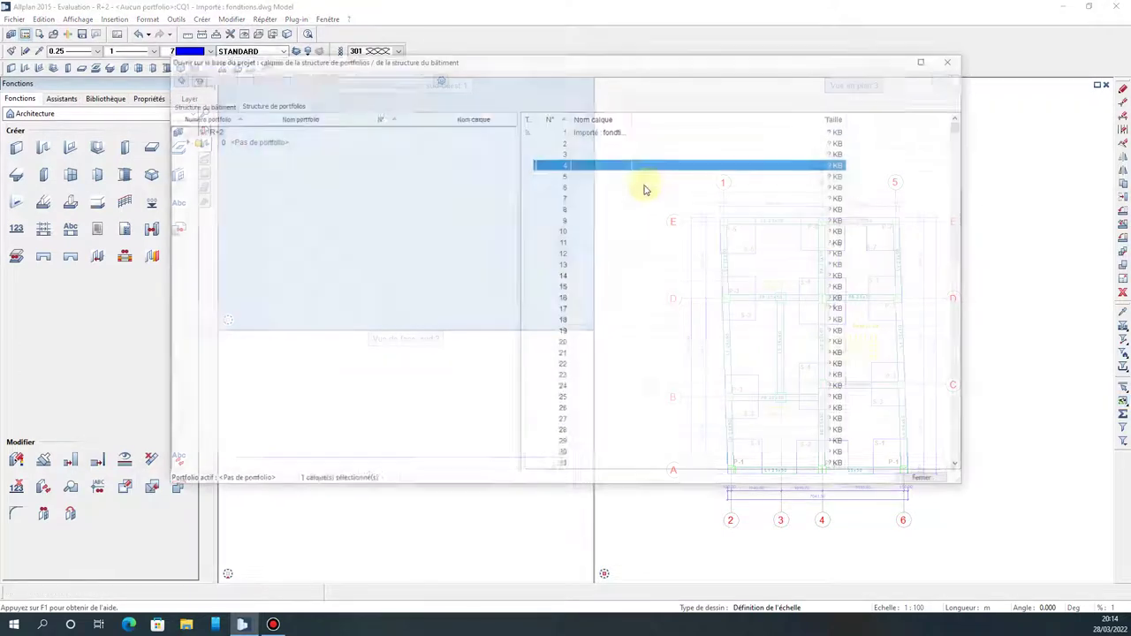
{"action": "left_click", "coordinate": [195, 104]}
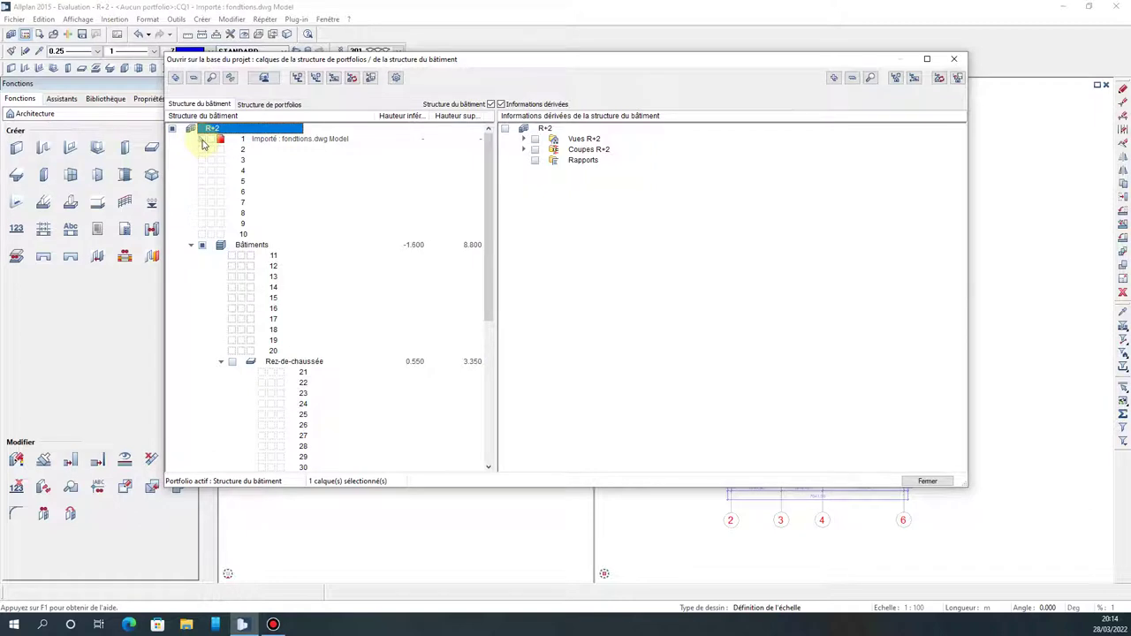
{"action": "left_click", "coordinate": [203, 140]}
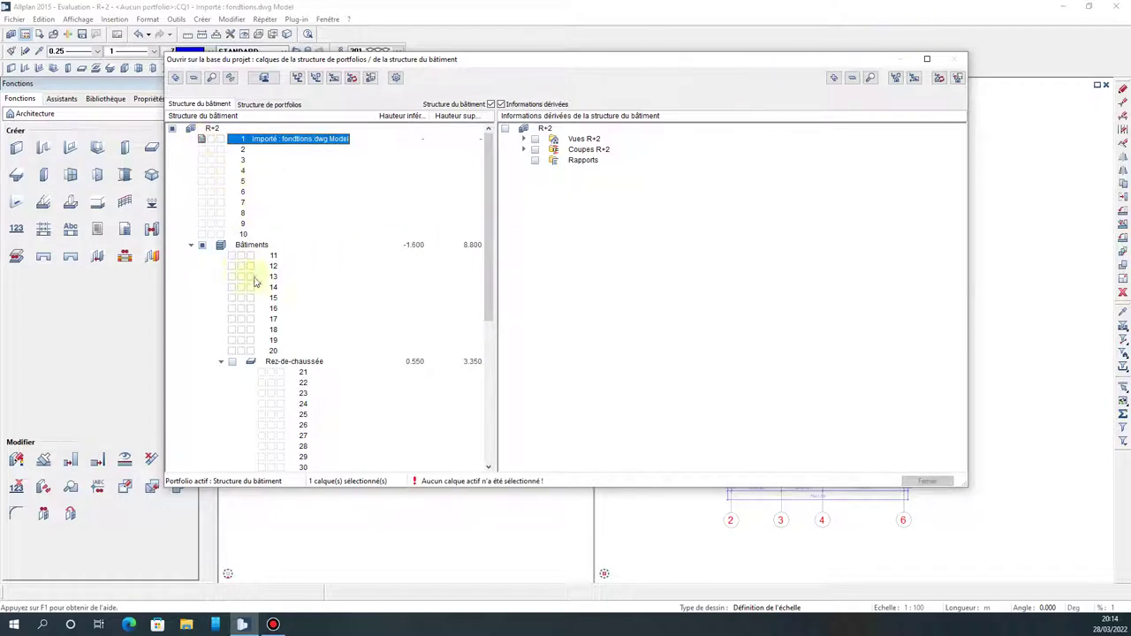
- Expand the Semelle storey in the building structure and rename it as Fondtions
{"action": "scroll", "coordinate": [255, 283], "scroll_direction": "down", "scroll_amount": 8}
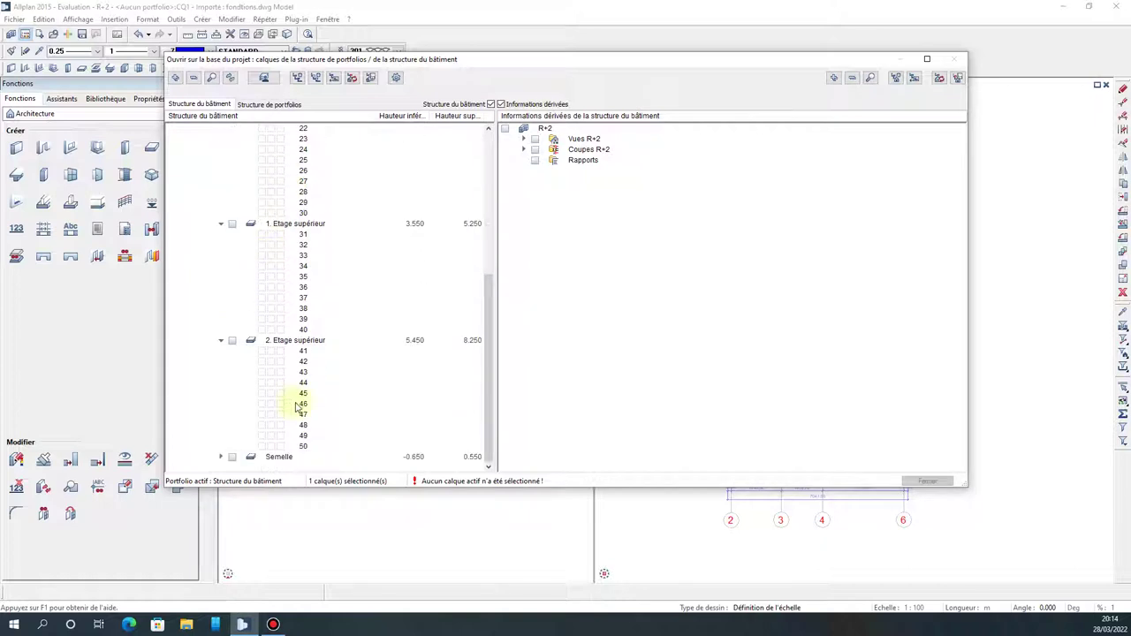
{"action": "scroll", "coordinate": [298, 434], "scroll_direction": "up", "scroll_amount": 1}
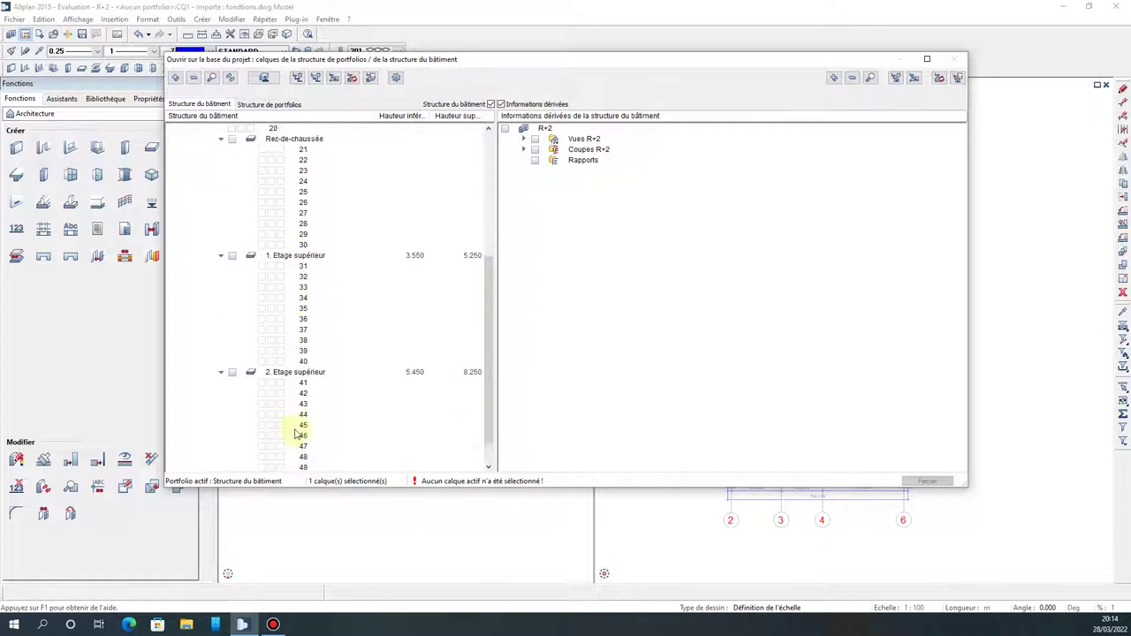
{"action": "scroll", "coordinate": [298, 434], "scroll_direction": "down", "scroll_amount": 1}
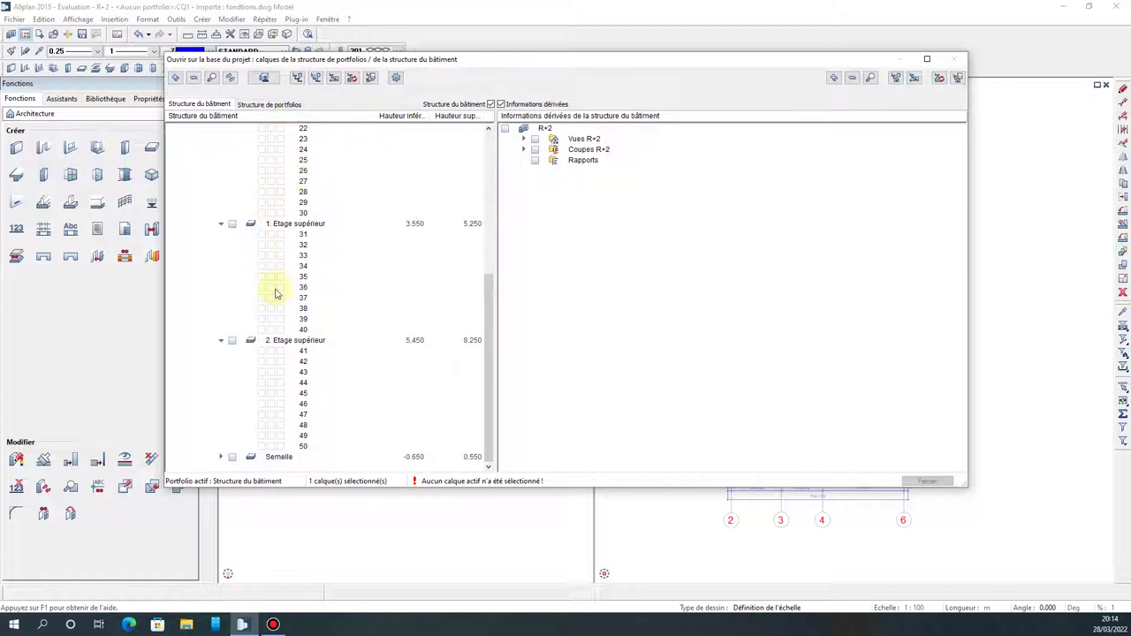
{"action": "left_click_drag", "start_coordinate": [270, 303], "coordinate": [262, 296]}
{"action": "left_click", "coordinate": [222, 457]}
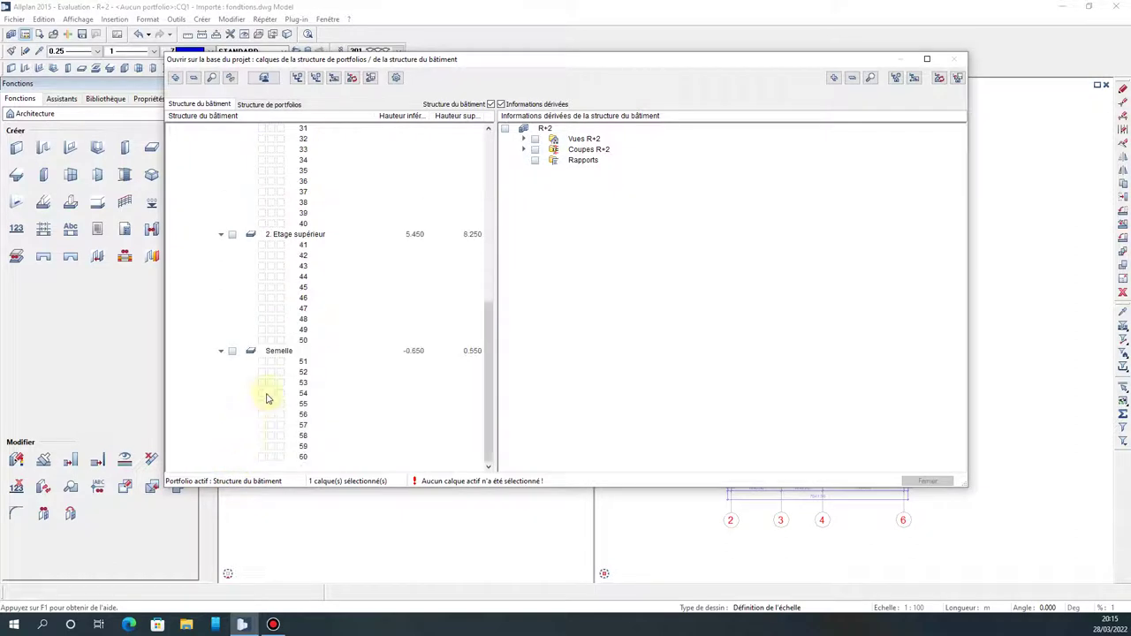
{"action": "right_click", "coordinate": [281, 352]}
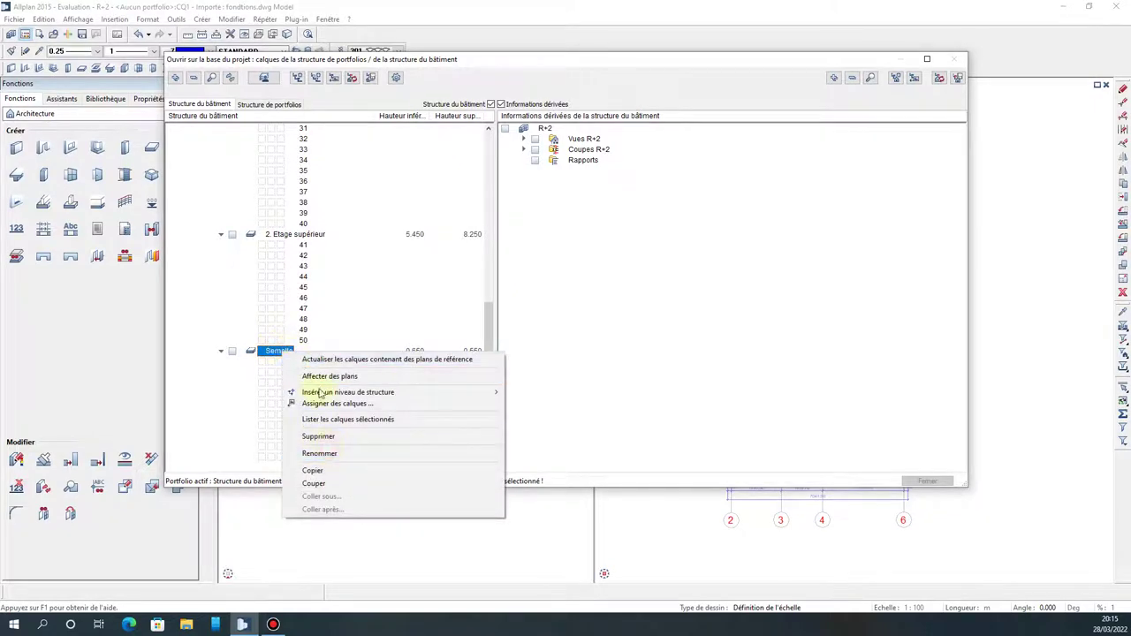
{"action": "left_click", "coordinate": [319, 453]}
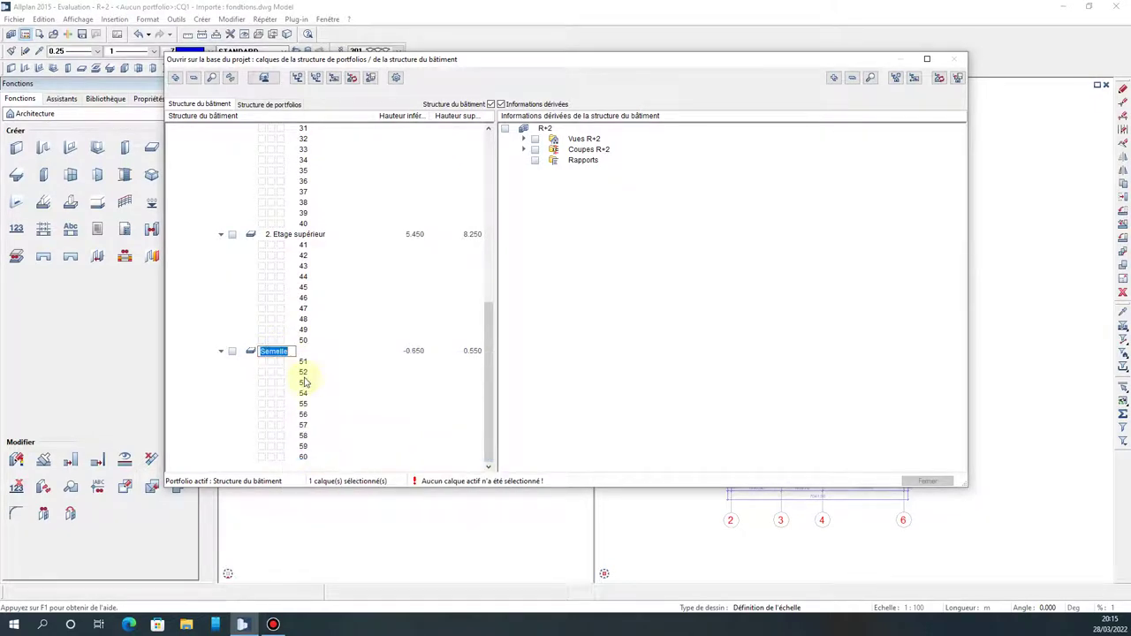
{"action": "type", "text": "Fondtions"}
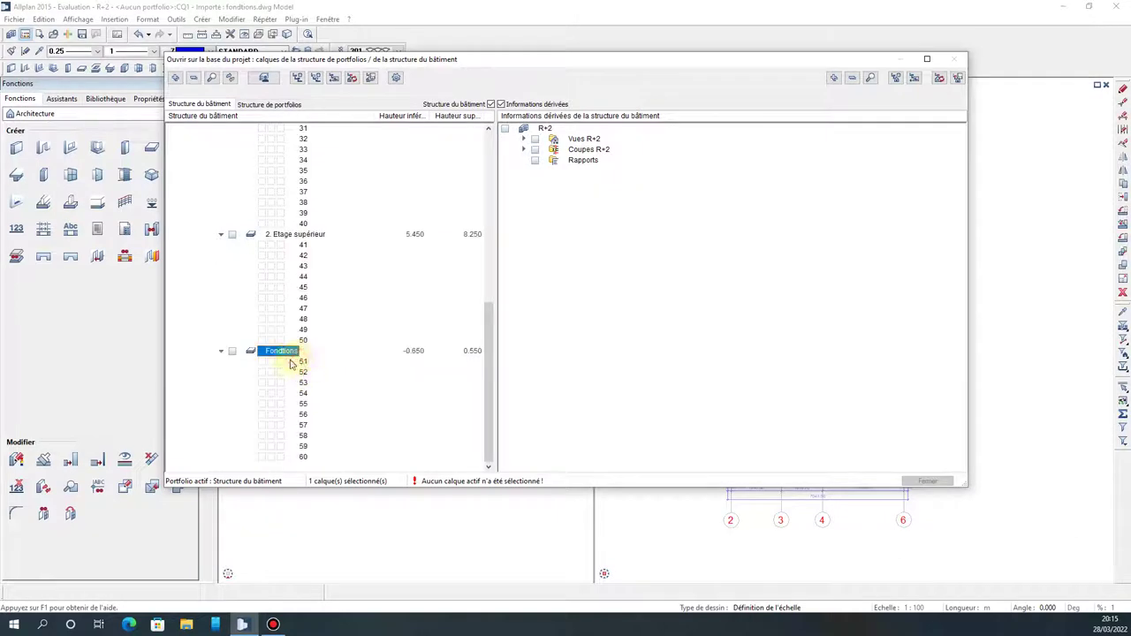
- Make drawing file 51 under the Fondtions storey the active one and close the building structure
{"action": "left_click", "coordinate": [304, 362]}
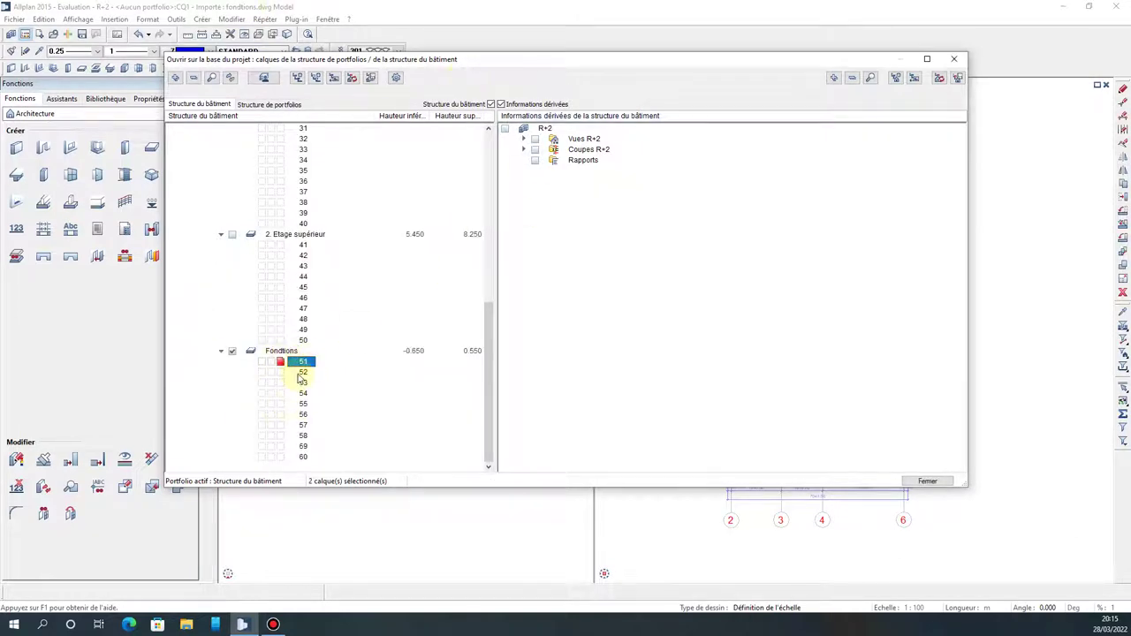
{"action": "scroll", "coordinate": [296, 378], "scroll_direction": "up", "scroll_amount": 2}
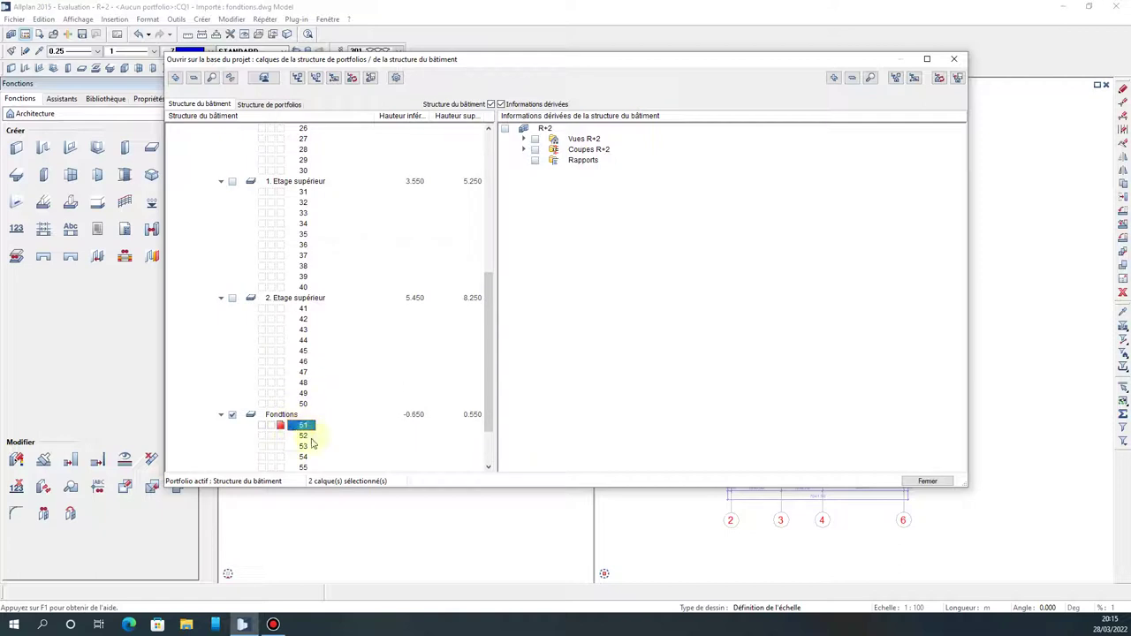
{"action": "scroll", "coordinate": [304, 429], "scroll_direction": "up", "scroll_amount": 1}
{"action": "scroll", "coordinate": [303, 429], "scroll_direction": "up", "scroll_amount": 7}
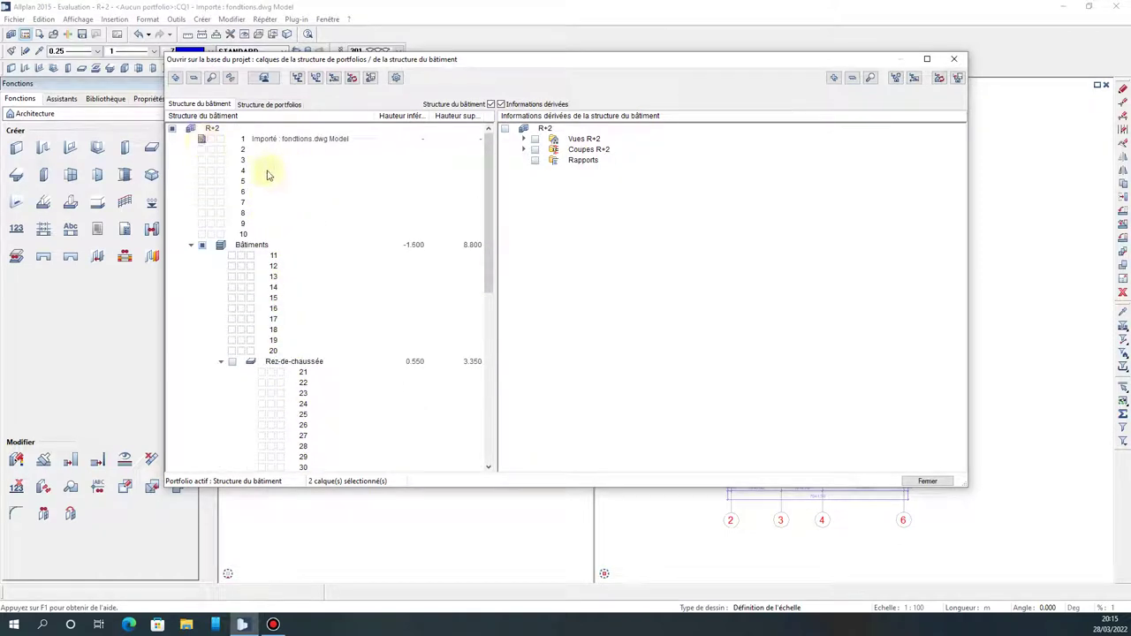
{"action": "left_click", "coordinate": [954, 59]}
{"action": "left_click", "coordinate": [572, 351]}
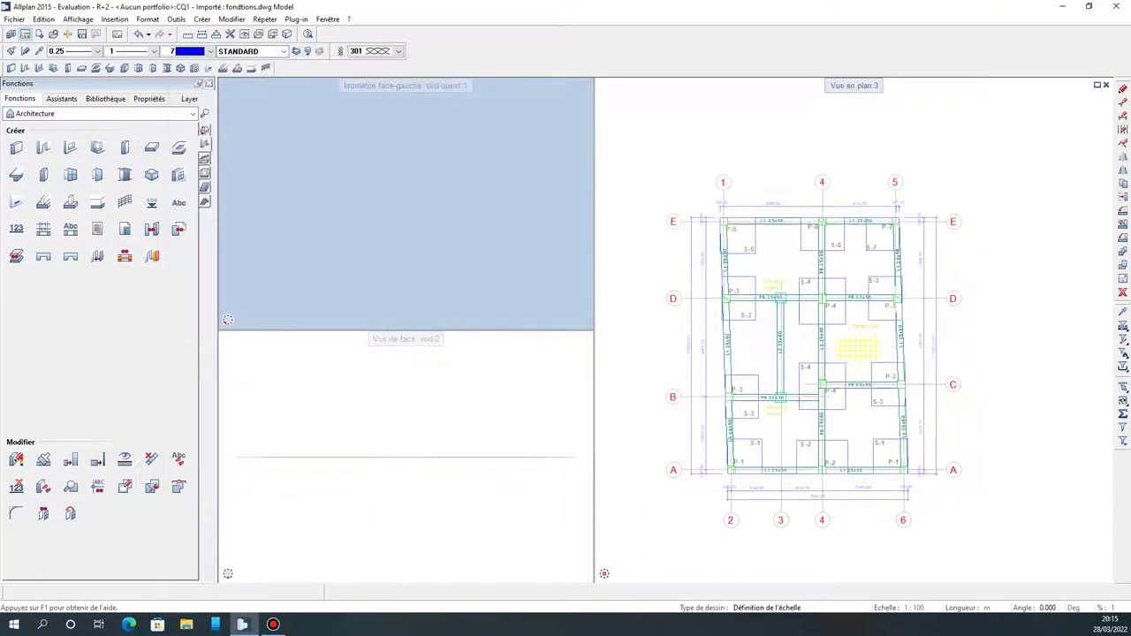
- Examine the passive foundation plan in the plan view, including its axes, footings and beams
{"action": "scroll", "coordinate": [748, 247], "scroll_direction": "up", "scroll_amount": 6}
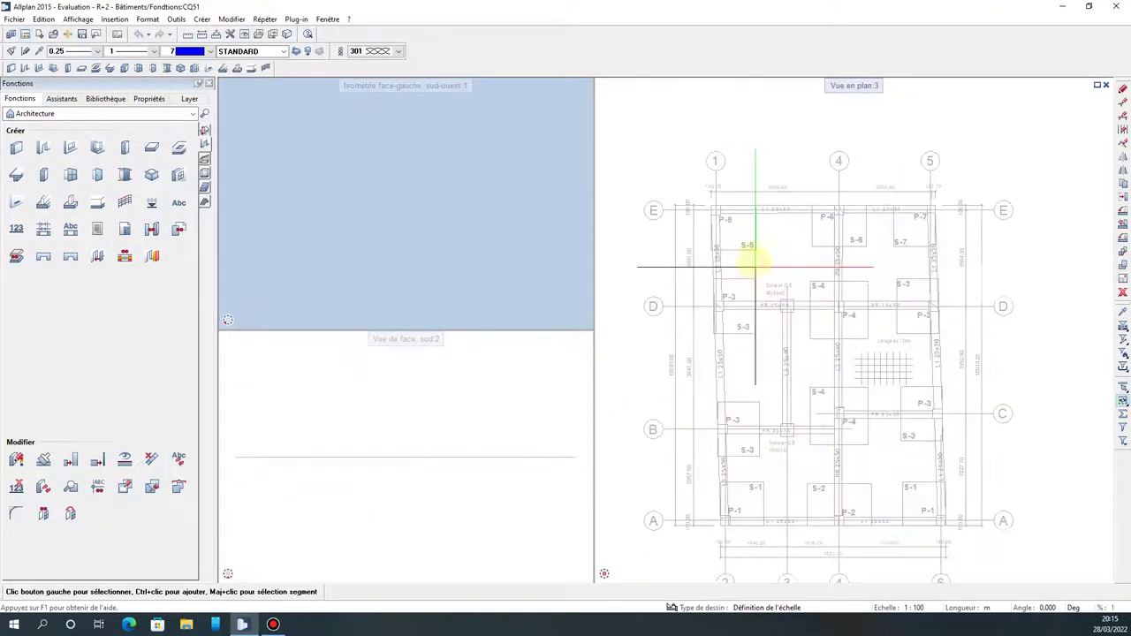
{"action": "scroll", "coordinate": [702, 189], "scroll_direction": "down", "scroll_amount": 2}
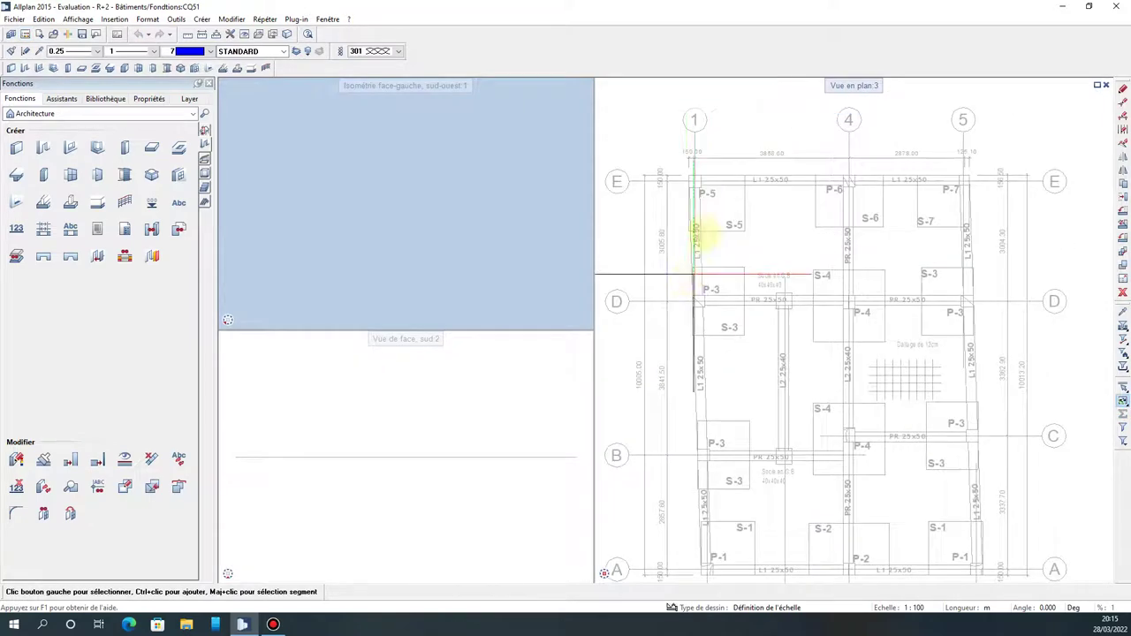
{"action": "scroll", "coordinate": [683, 256], "scroll_direction": "down", "scroll_amount": 4}
{"action": "scroll", "coordinate": [804, 233], "scroll_direction": "up", "scroll_amount": 2}
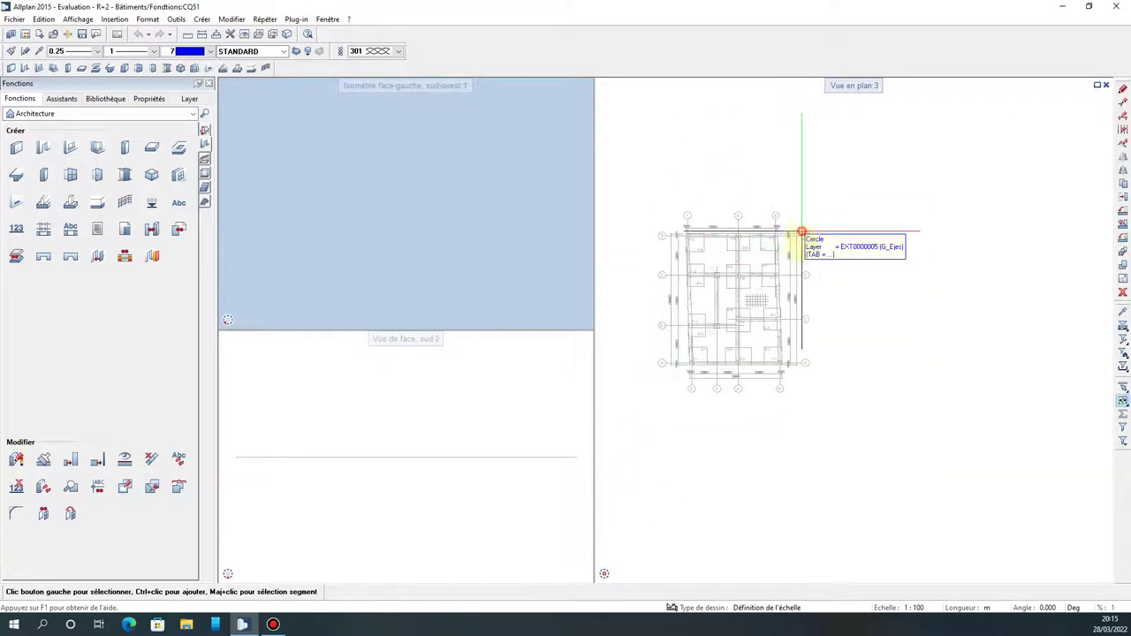
{"action": "scroll", "coordinate": [688, 274], "scroll_direction": "up", "scroll_amount": 3}
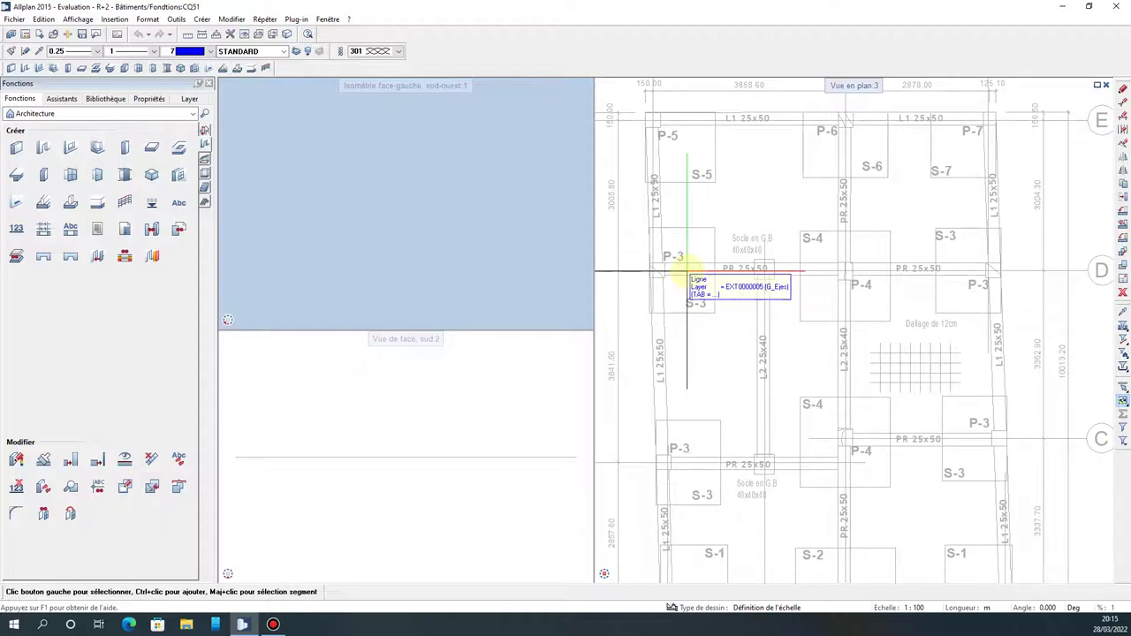
{"action": "scroll", "coordinate": [687, 274], "scroll_direction": "down", "scroll_amount": 3}
{"action": "scroll", "coordinate": [692, 257], "scroll_direction": "up", "scroll_amount": 1}
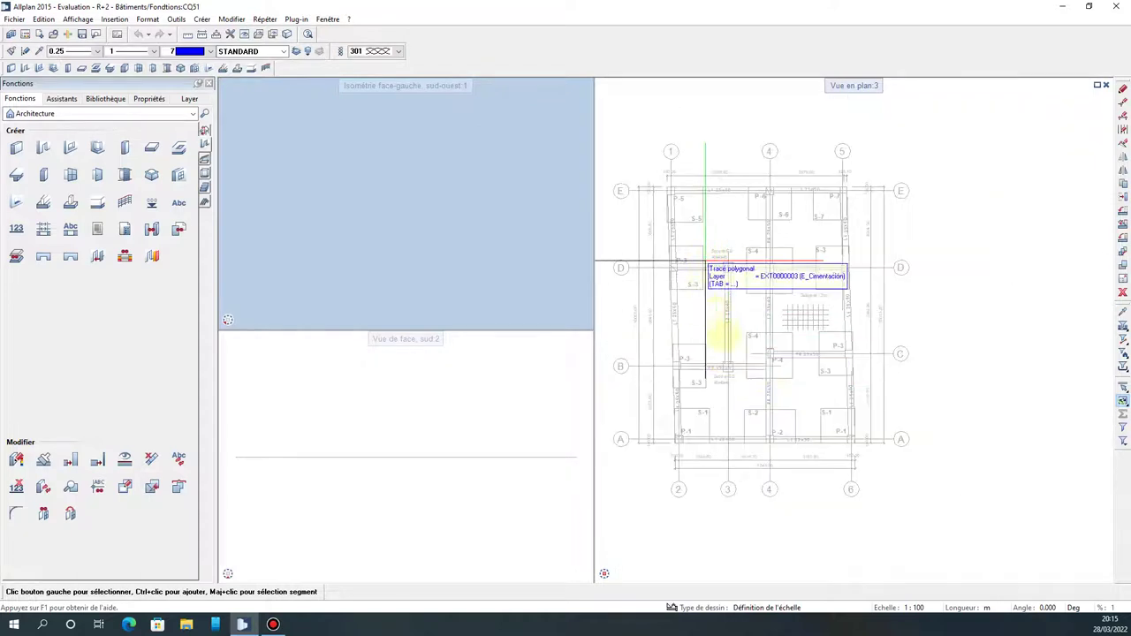
{"action": "scroll", "coordinate": [747, 249], "scroll_direction": "down", "scroll_amount": 3}
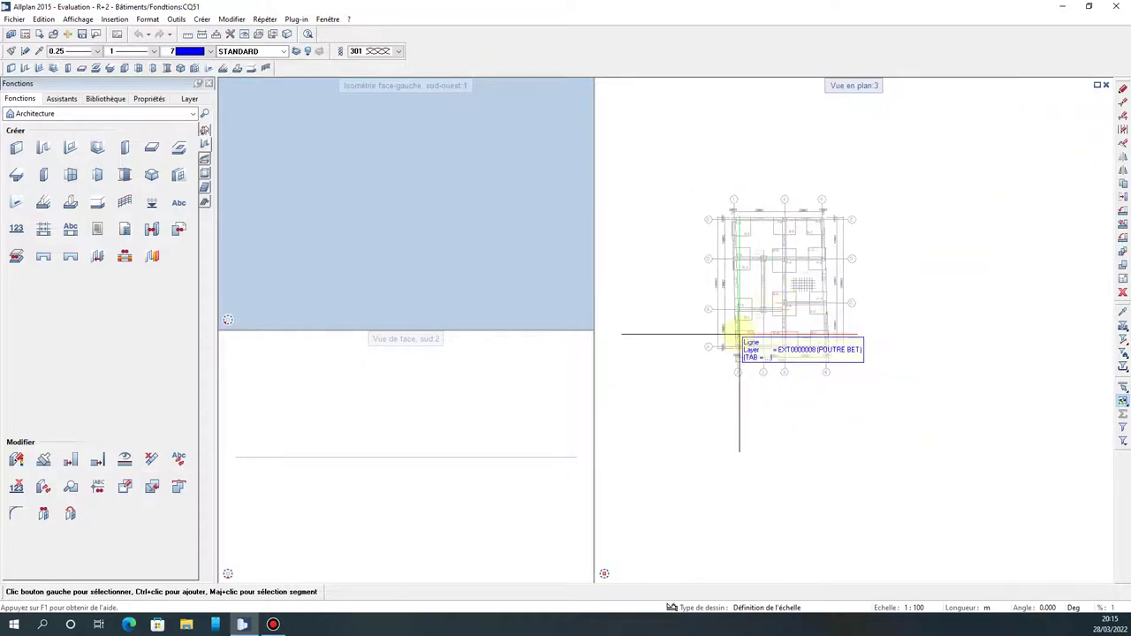
{"action": "scroll", "coordinate": [784, 285], "scroll_direction": "up", "scroll_amount": 2}
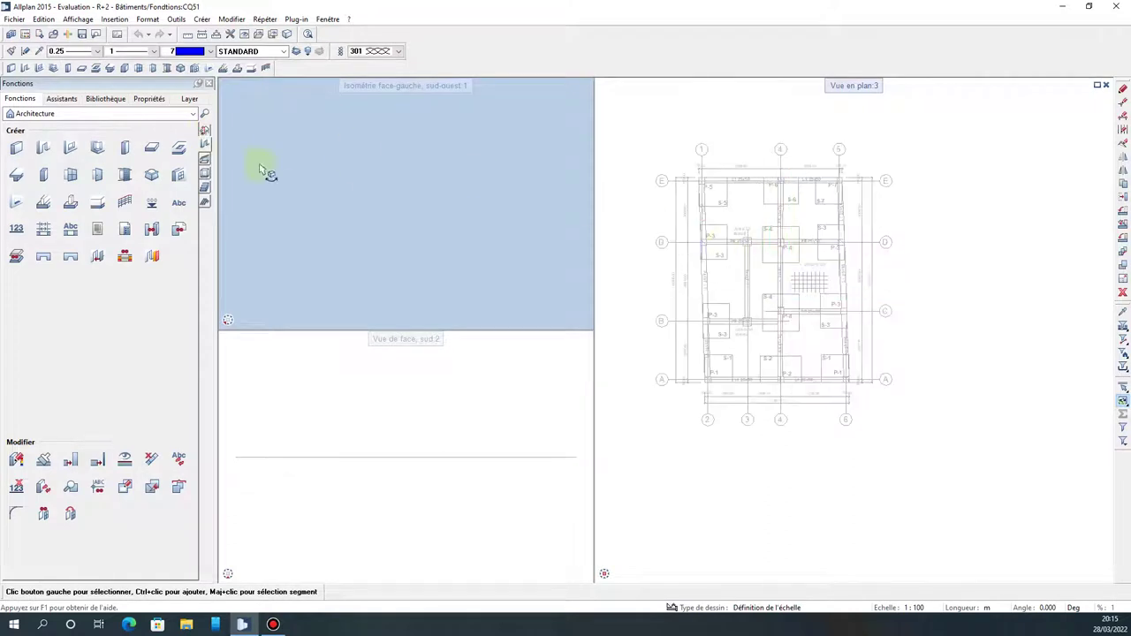
{"action": "scroll", "coordinate": [824, 189], "scroll_direction": "up", "scroll_amount": 3}
{"action": "scroll", "coordinate": [787, 234], "scroll_direction": "down", "scroll_amount": 2}
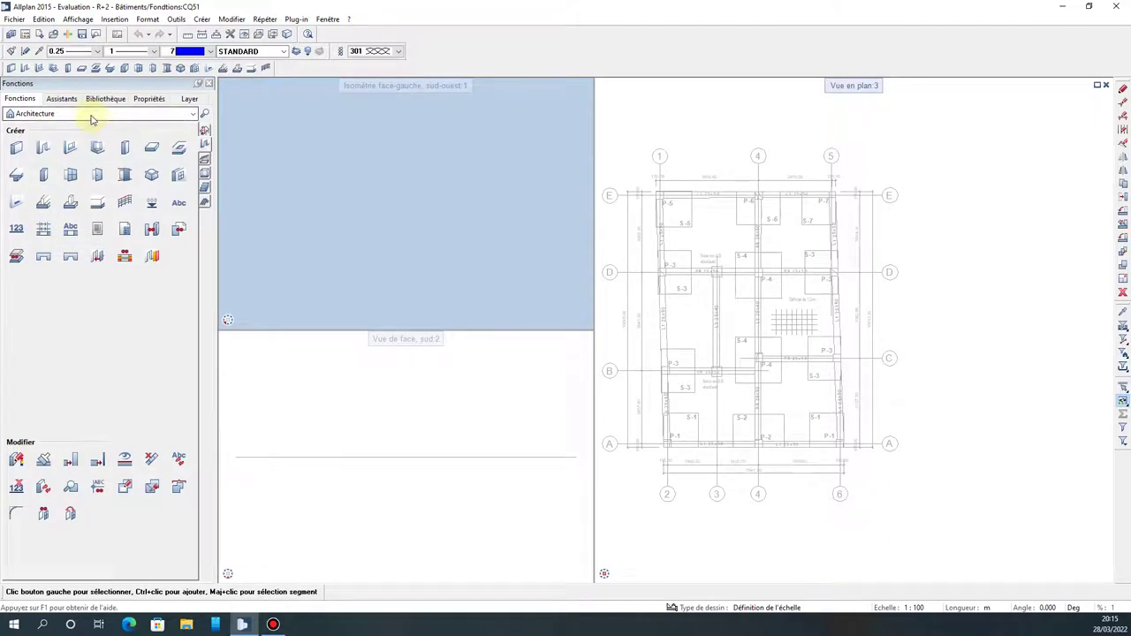
- Choose the Architecture module as the set of functions to work with
{"action": "left_click", "coordinate": [89, 114]}
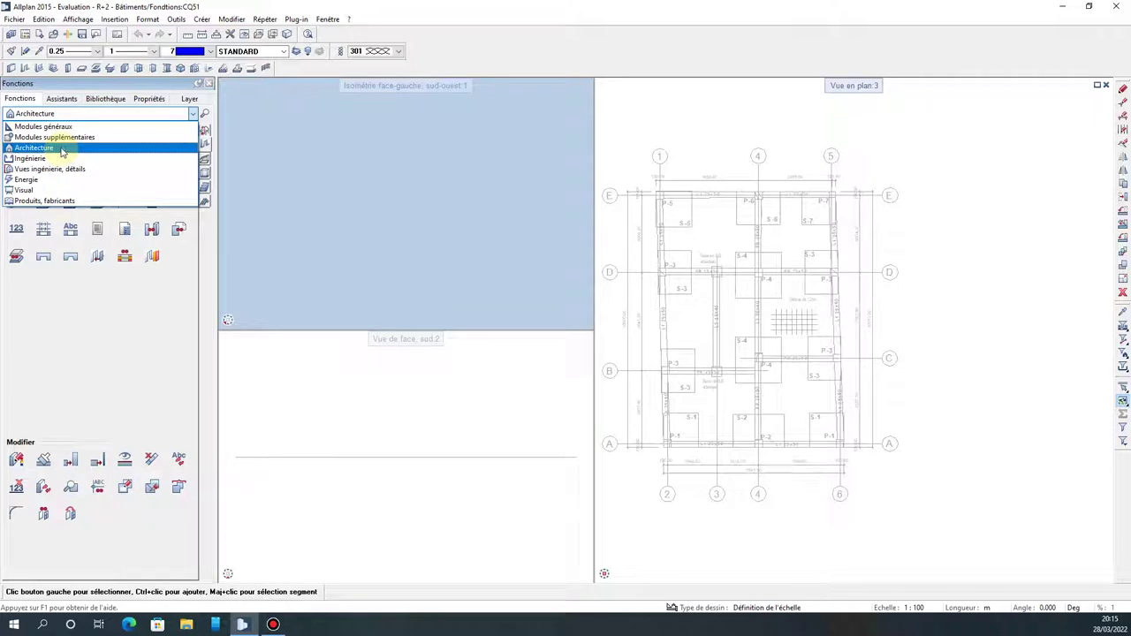
{"action": "left_click", "coordinate": [61, 148]}
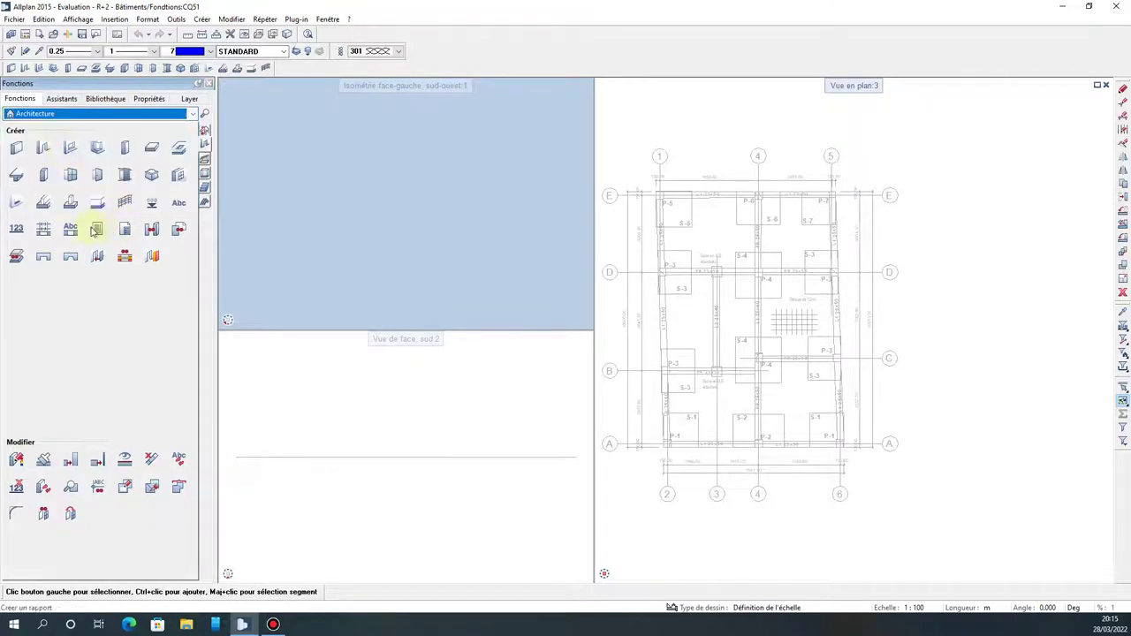